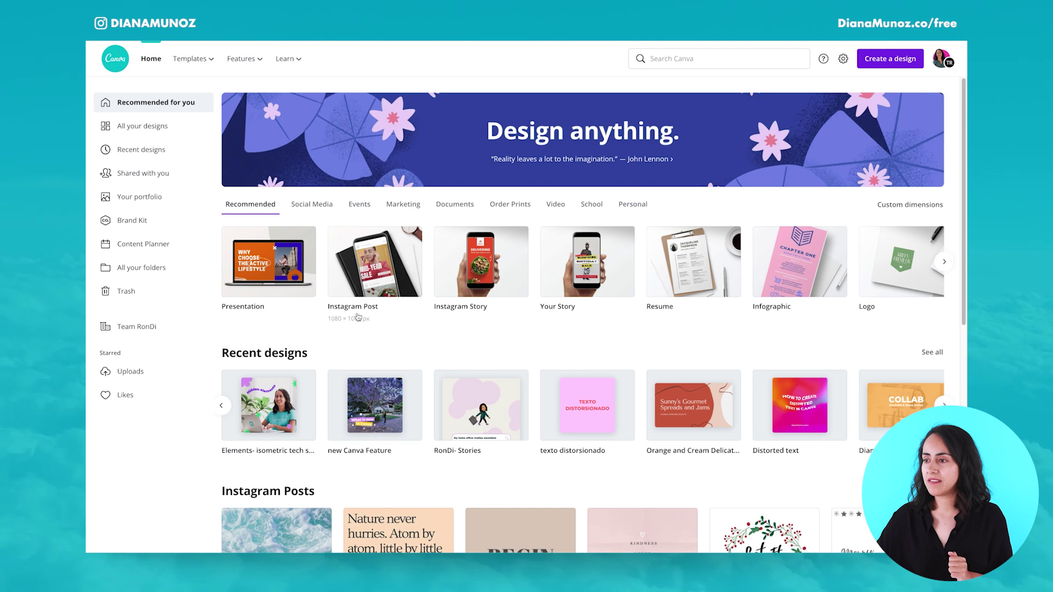
Start a blank Instagram Post design from the Canva home page.
click(365, 281)
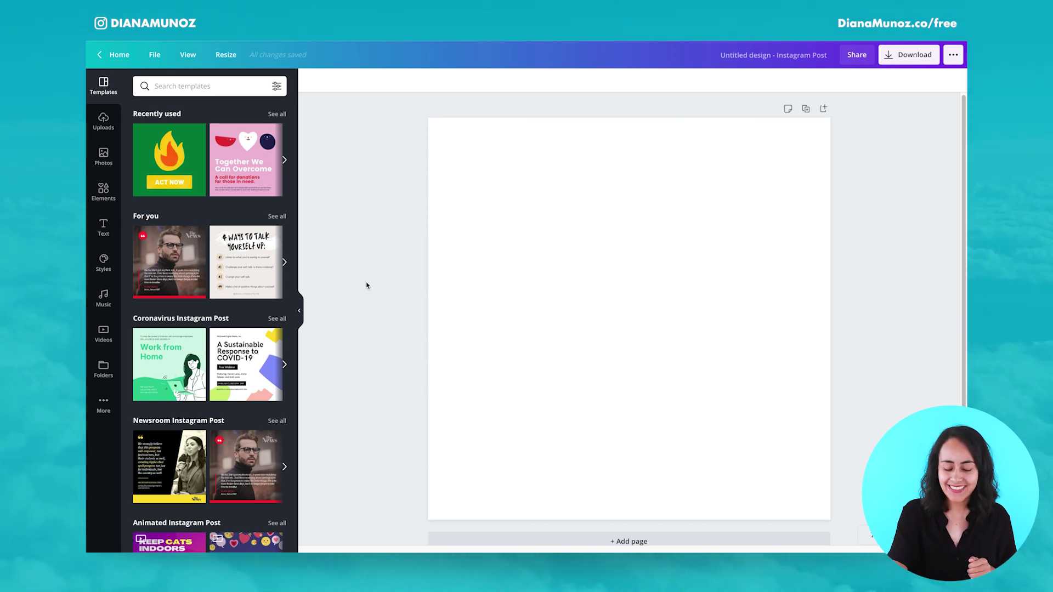
Add a two-line text box reading 'grateful thankful' and convert it to uppercase.
key(t)
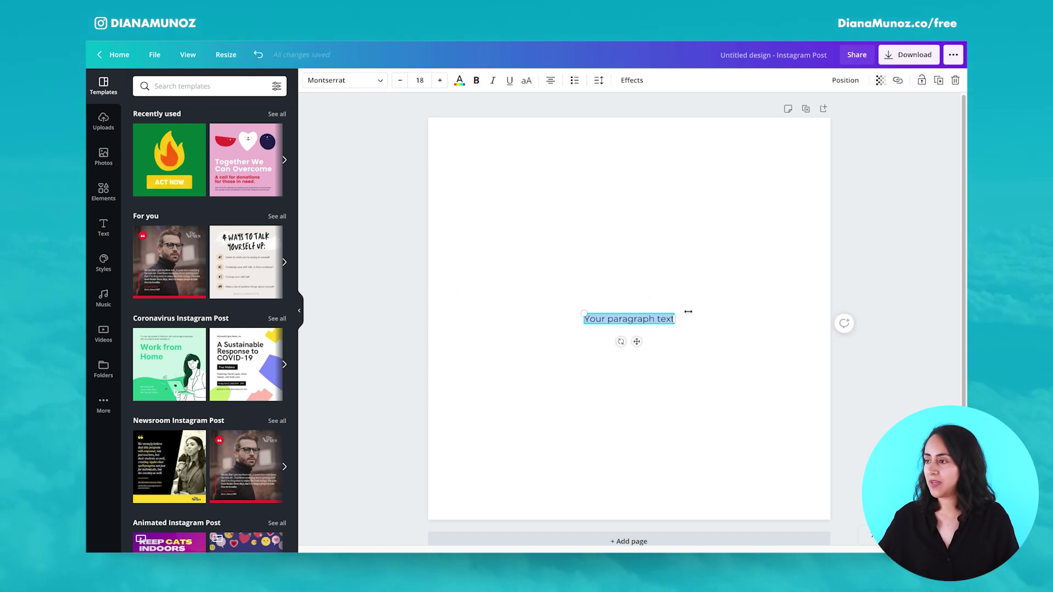
drag(678, 312, 742, 299)
double_click(724, 318)
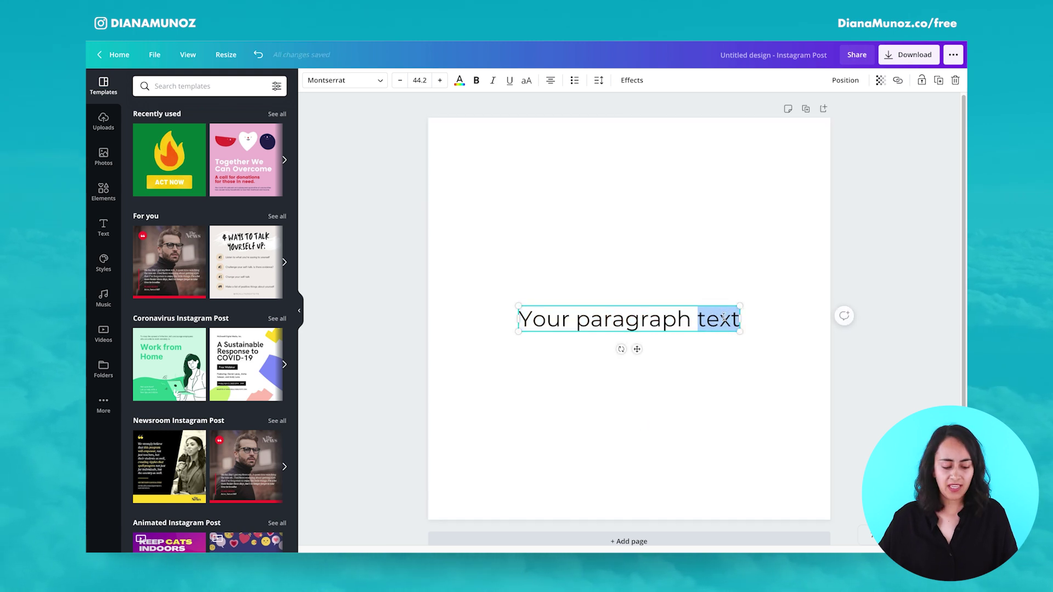
click(724, 319)
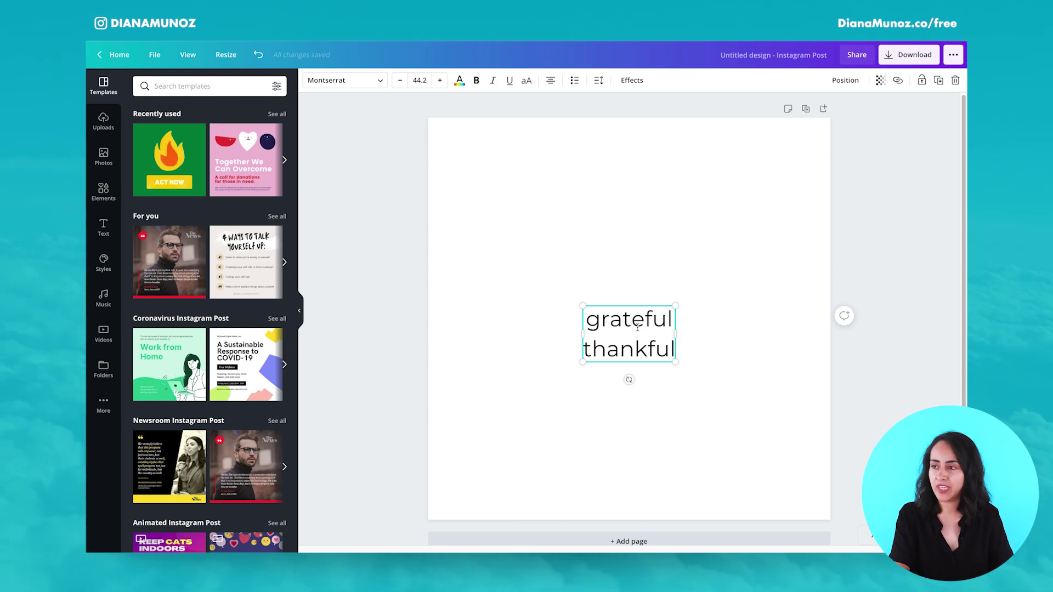
key(ctrl+a)
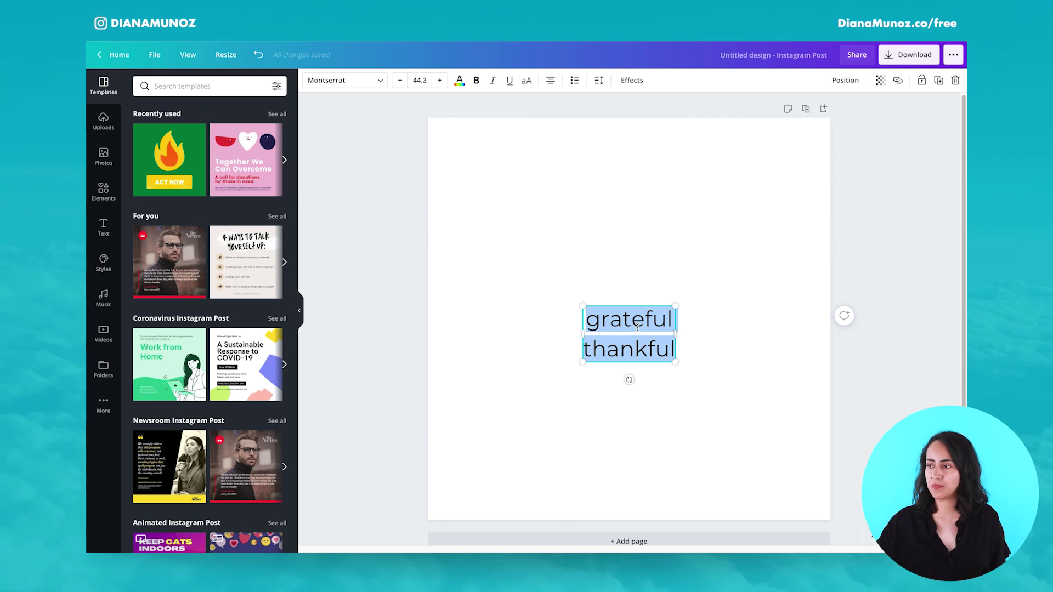
click(528, 82)
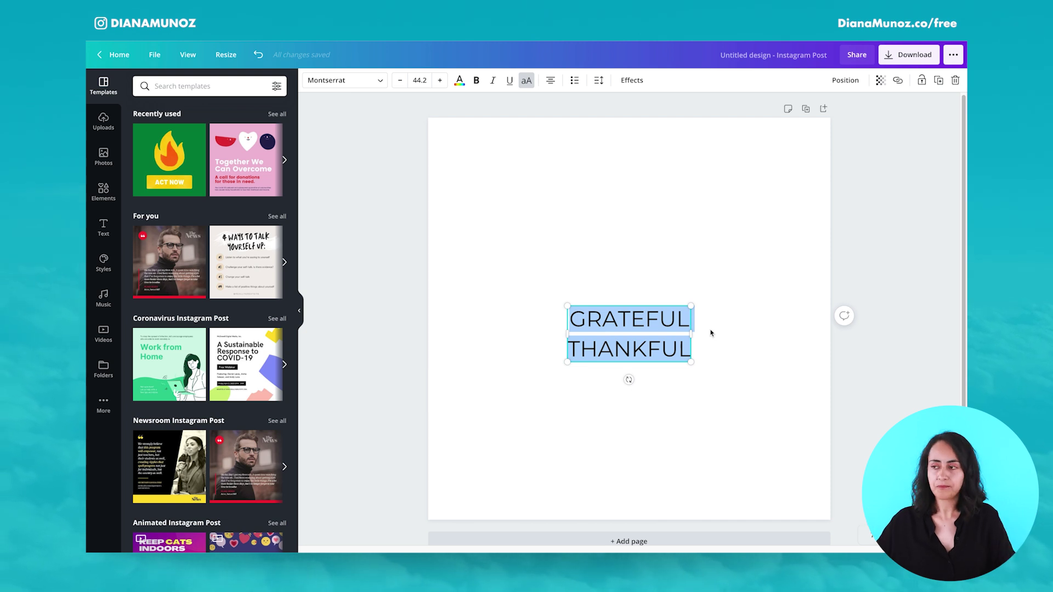
Set the text to Montserrat Extra-Bold and enlarge it to size 86.
click(370, 83)
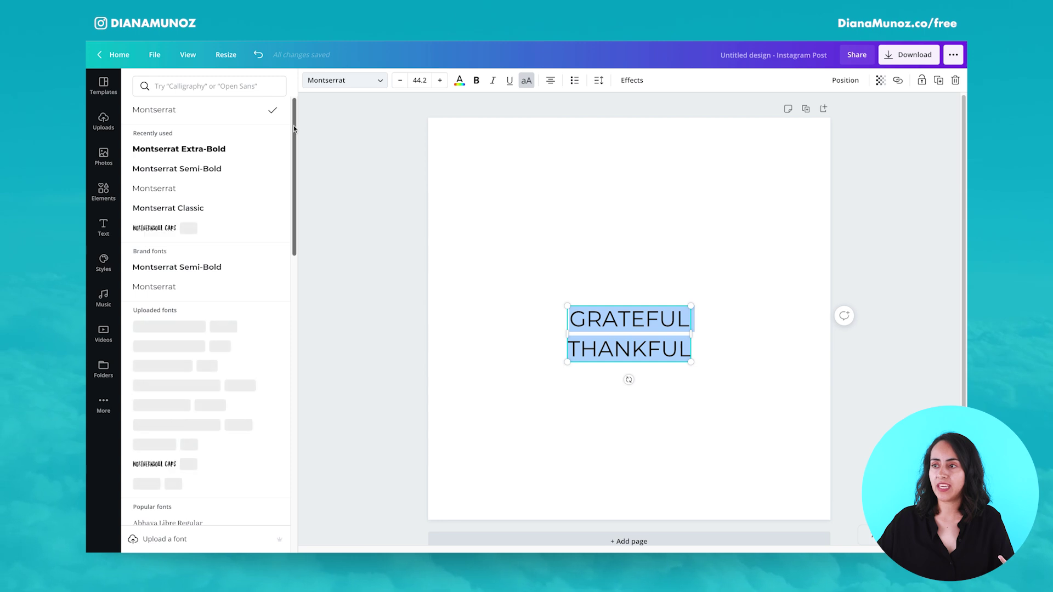
click(272, 145)
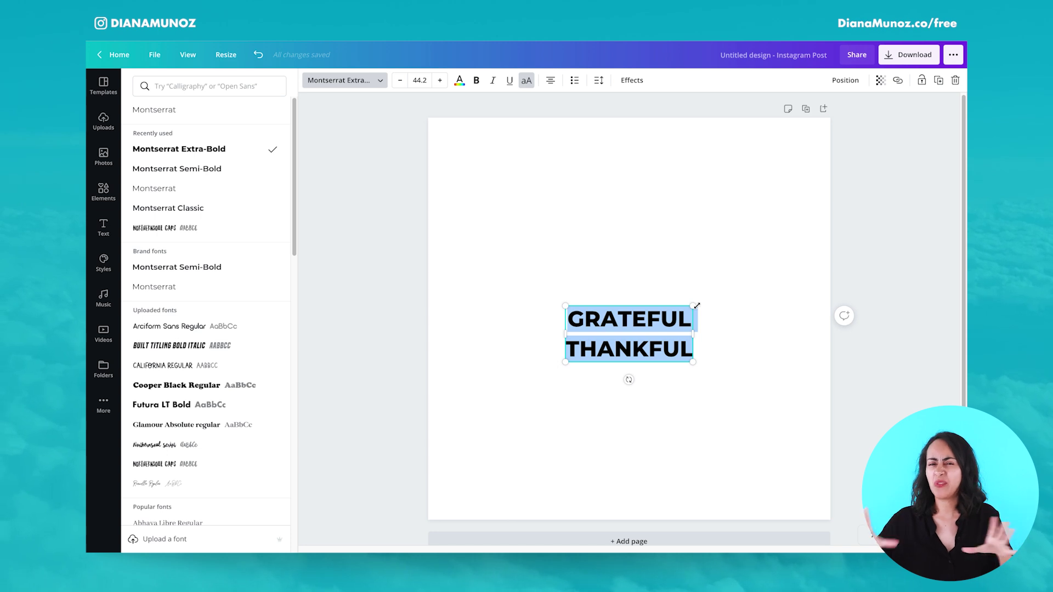
drag(696, 306, 767, 254)
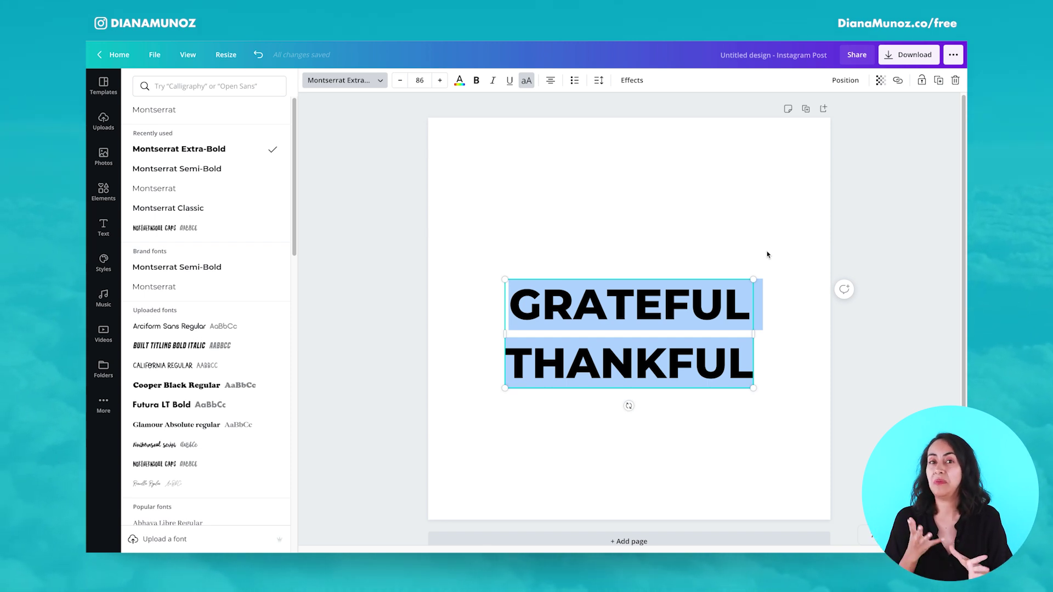
key(Escape)
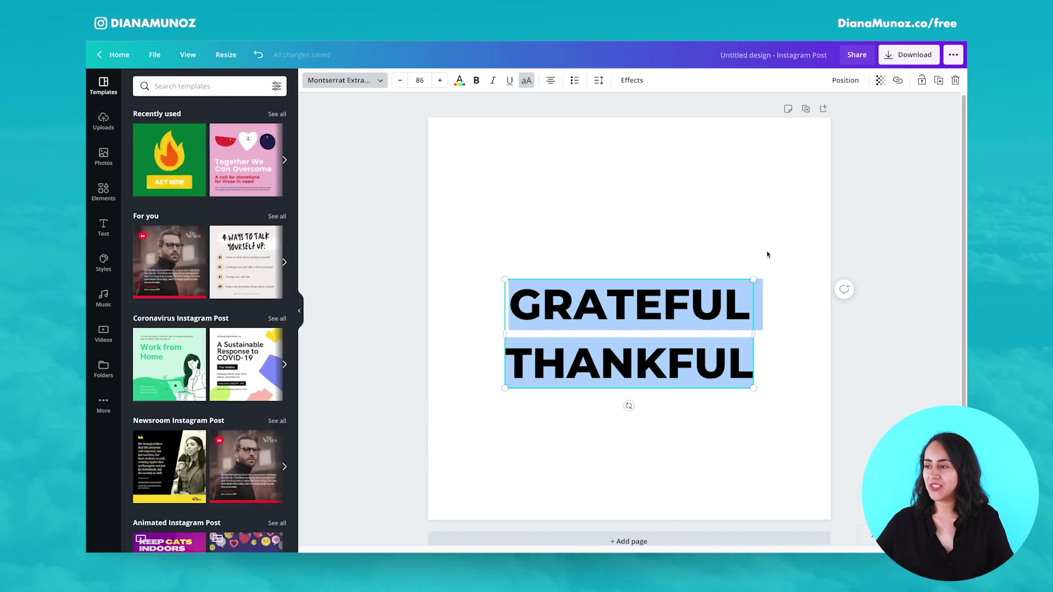
Title the design 'grateful thankful' and bring up the page background colour palette.
click(765, 262)
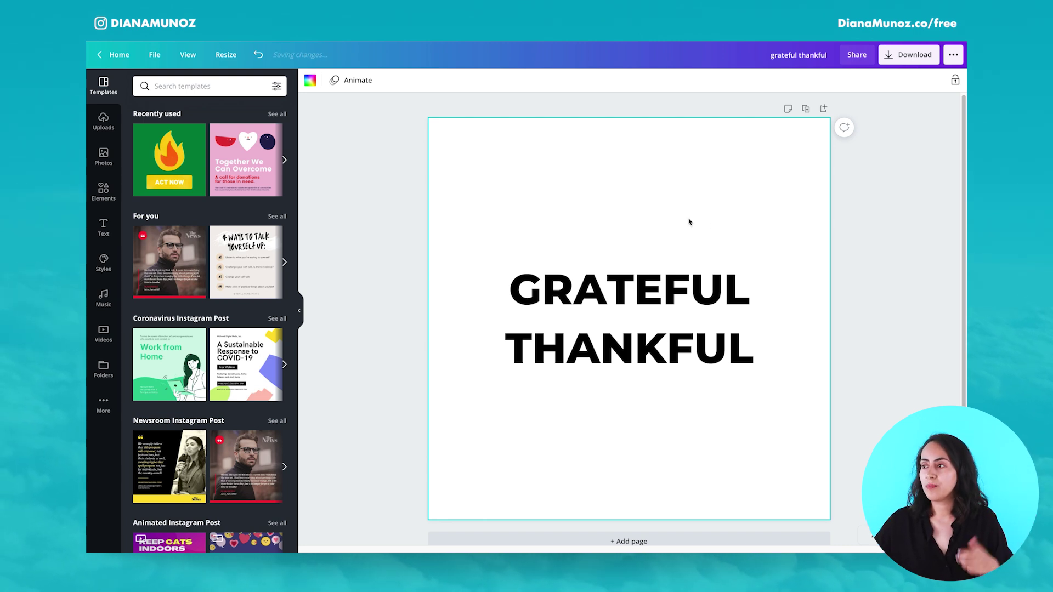
click(309, 81)
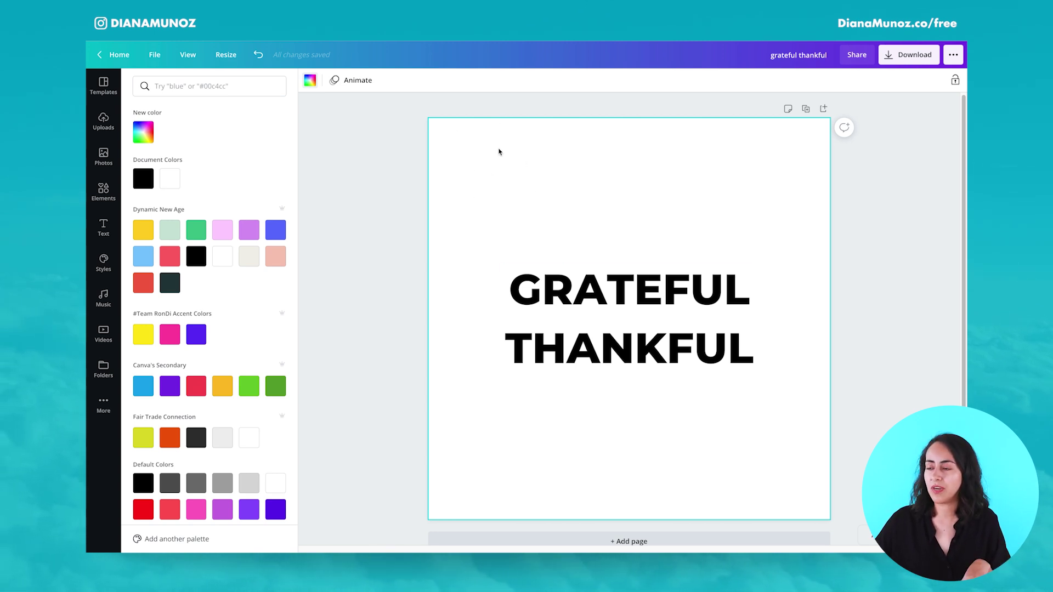
Make the background light pink, recolour the text #fe6769 and enlarge it to size 111.
click(222, 230)
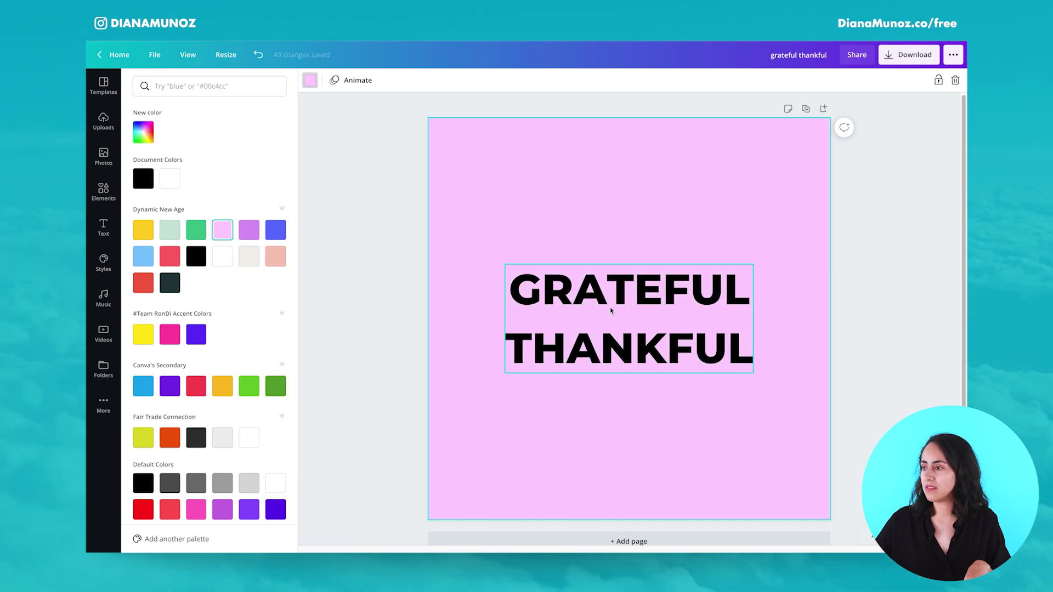
click(610, 309)
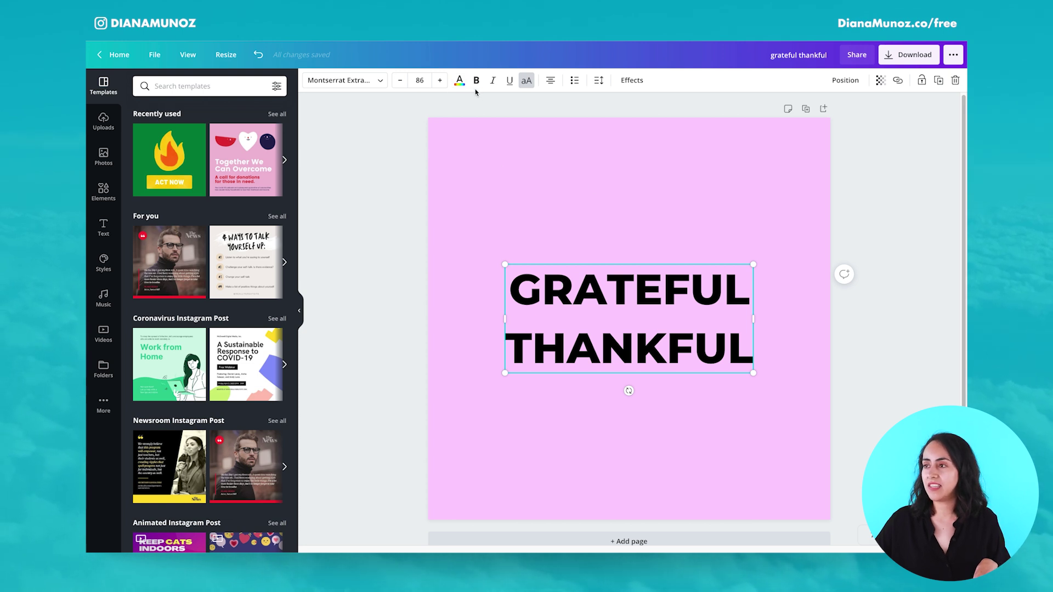
click(459, 80)
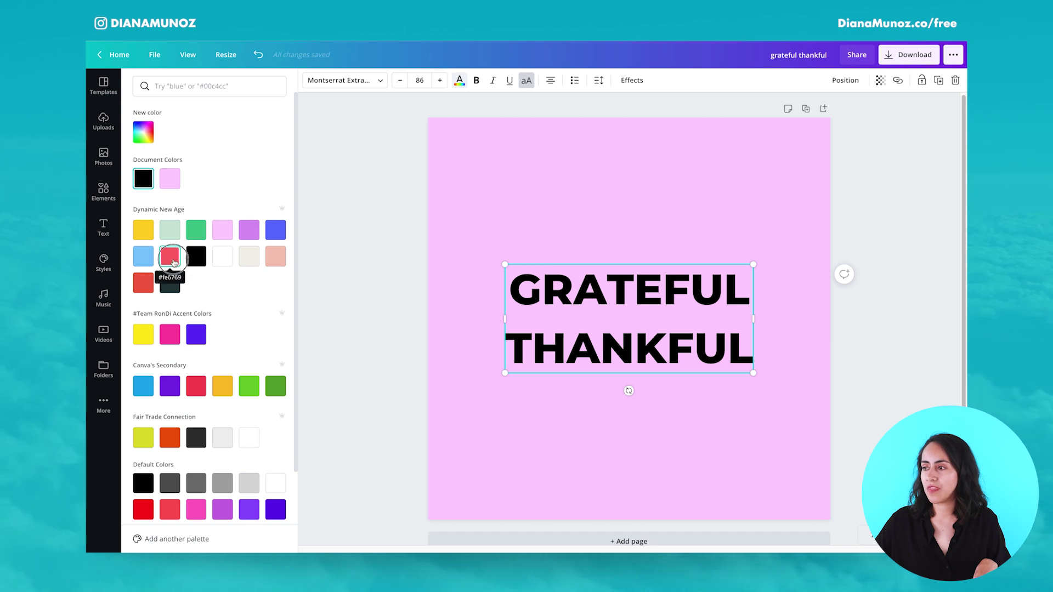
click(174, 263)
key(Escape)
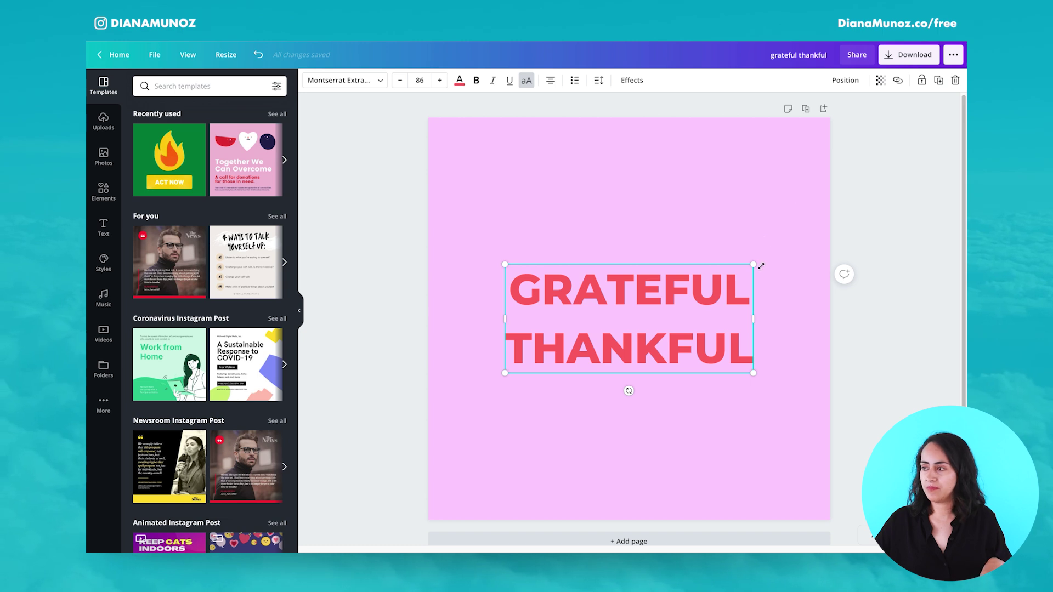
drag(761, 266, 793, 237)
click(864, 193)
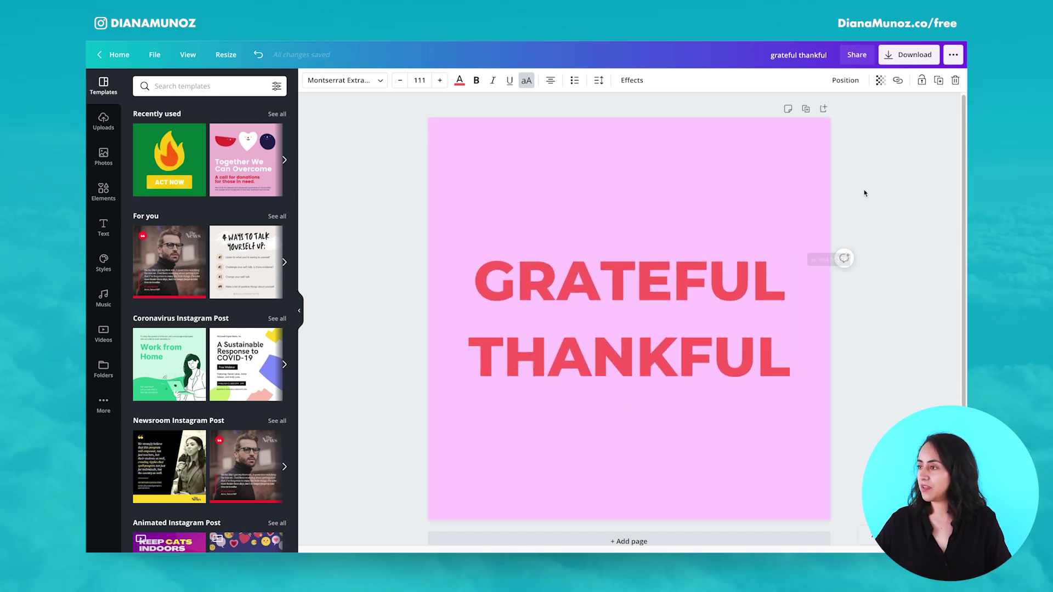
Download the design as grateful thankful.png into the Downloads folder.
click(909, 55)
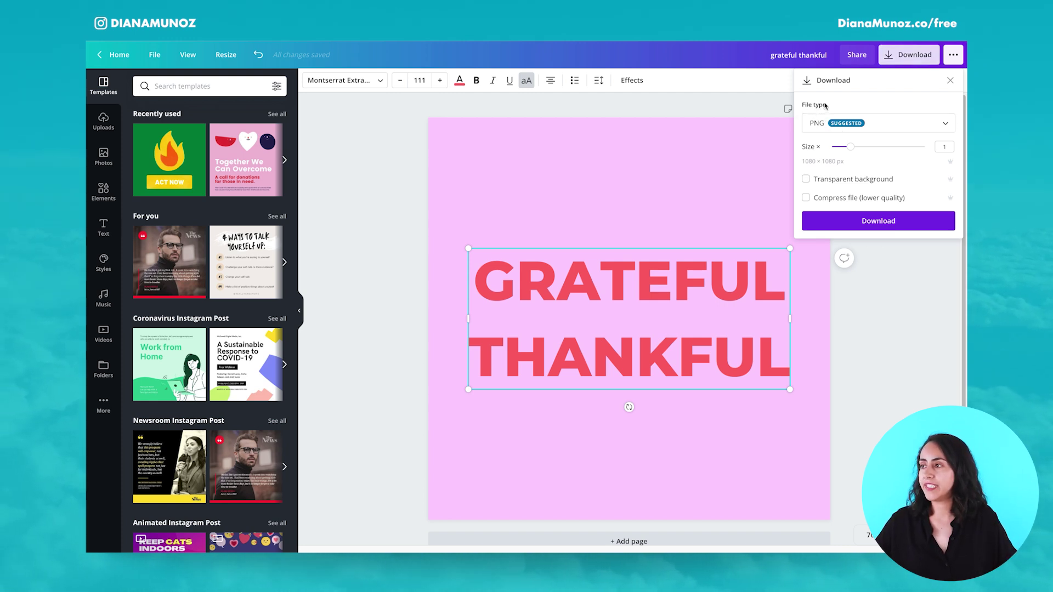
click(842, 217)
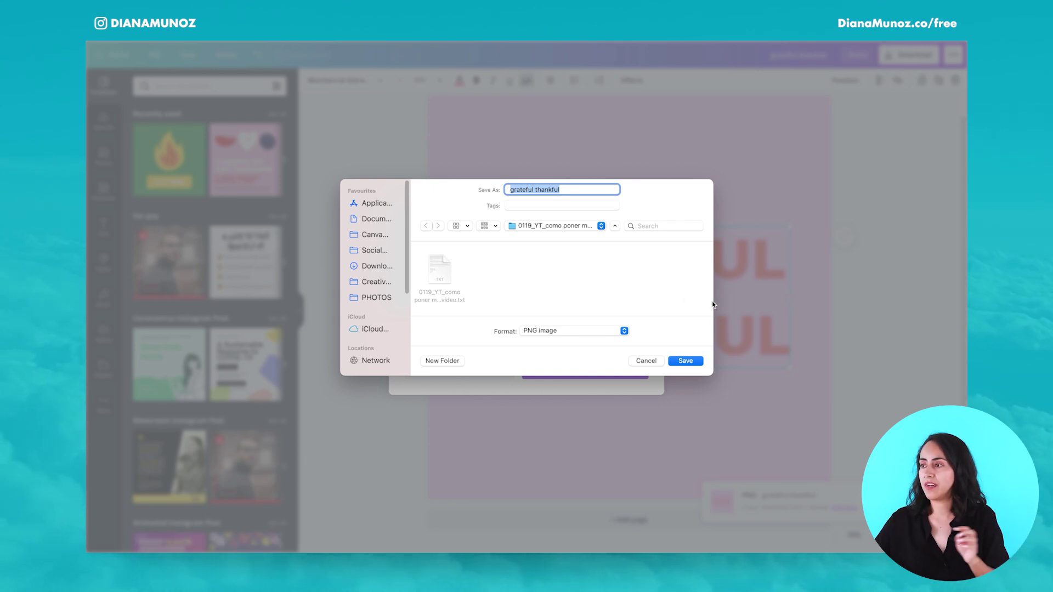
click(367, 267)
click(680, 360)
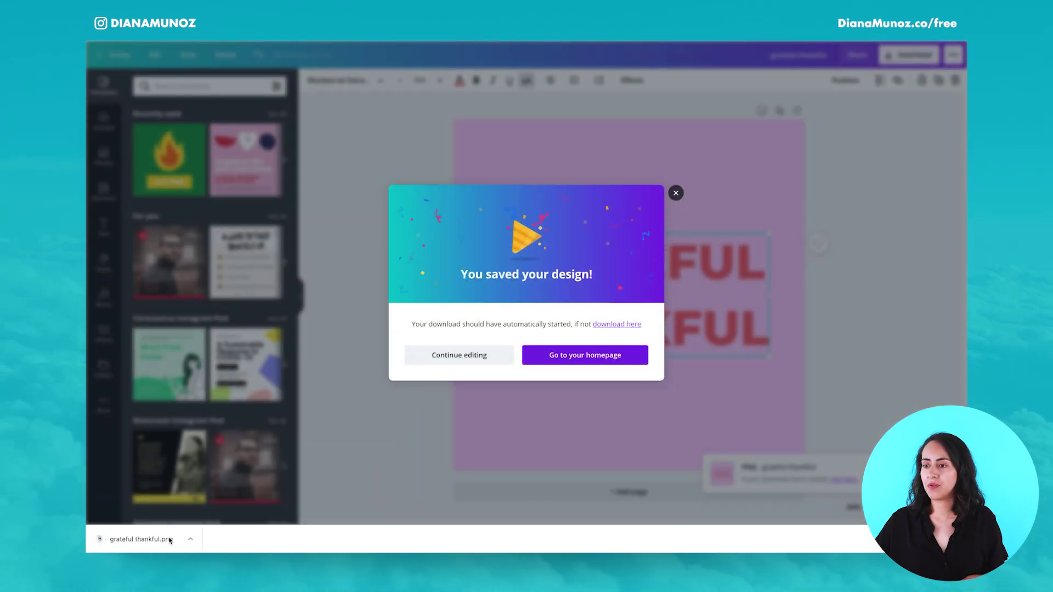
click(676, 193)
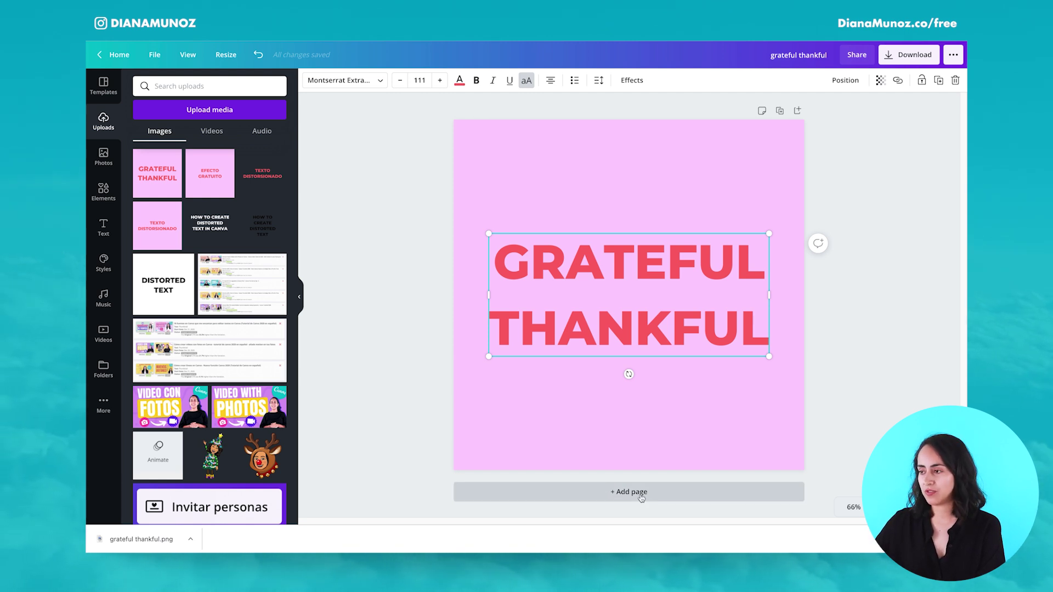
Add page 2 and place the uploaded GRATEFUL THANKFUL image on it.
click(661, 494)
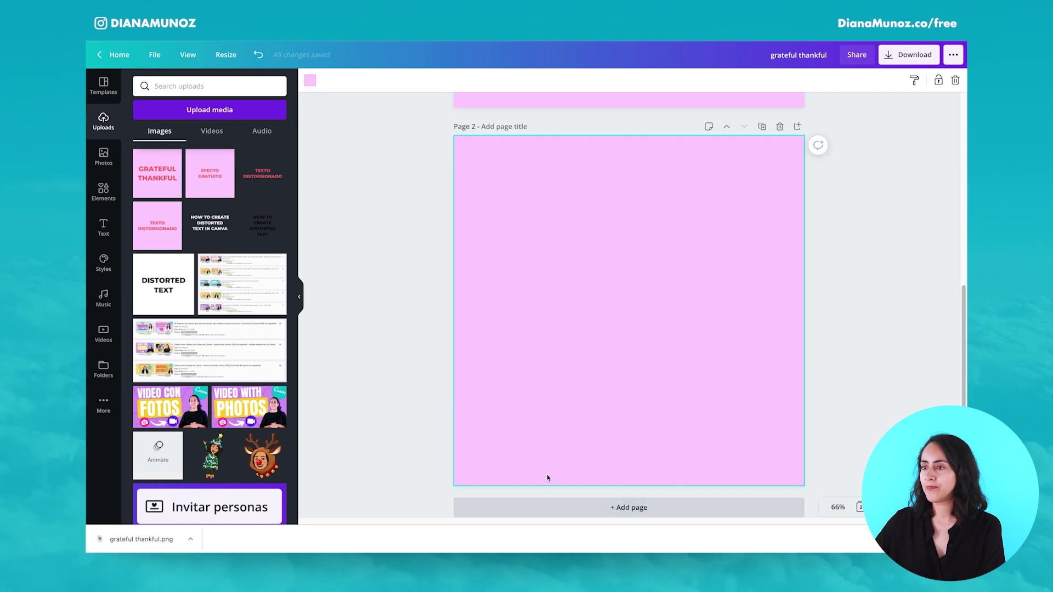
click(162, 178)
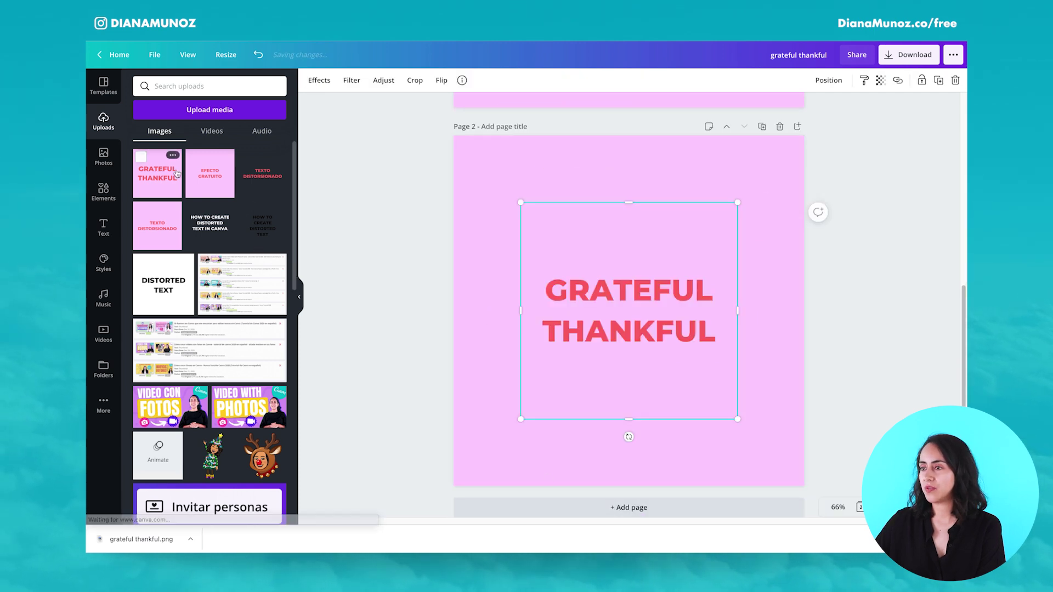
click(299, 296)
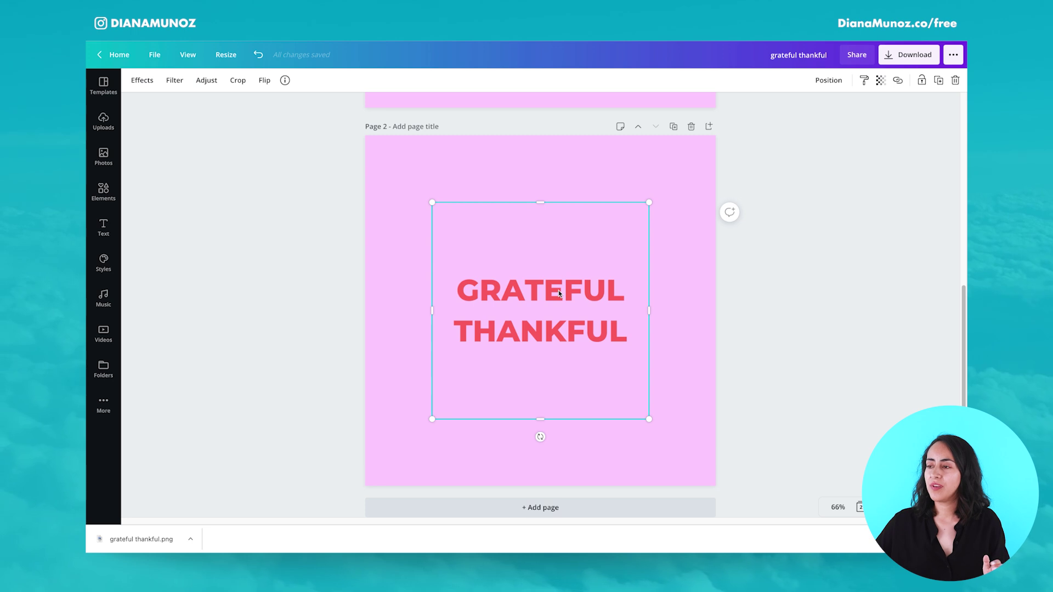
Drag the page-2 GRATEFUL THANKFUL image onto the centre guide.
mouse_move(583, 279)
mouse_down()
mouse_move(593, 280)
mouse_move(584, 292)
mouse_move(582, 280)
mouse_up()
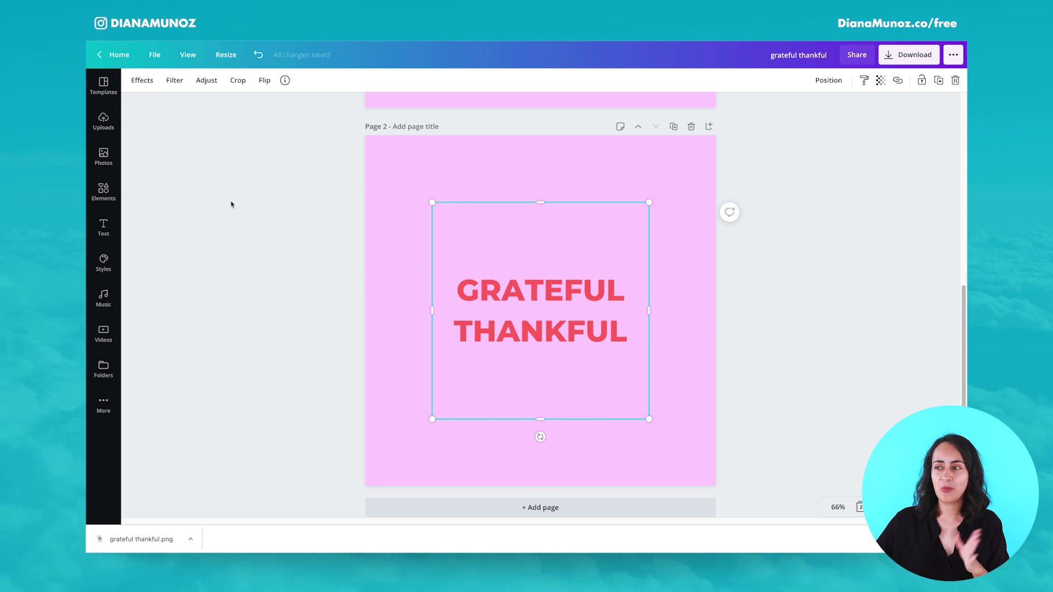
Check the Effects offered for the page-1 text, then select the page-2 PNG image.
scroll(385, 398, up, 6)
click(620, 267)
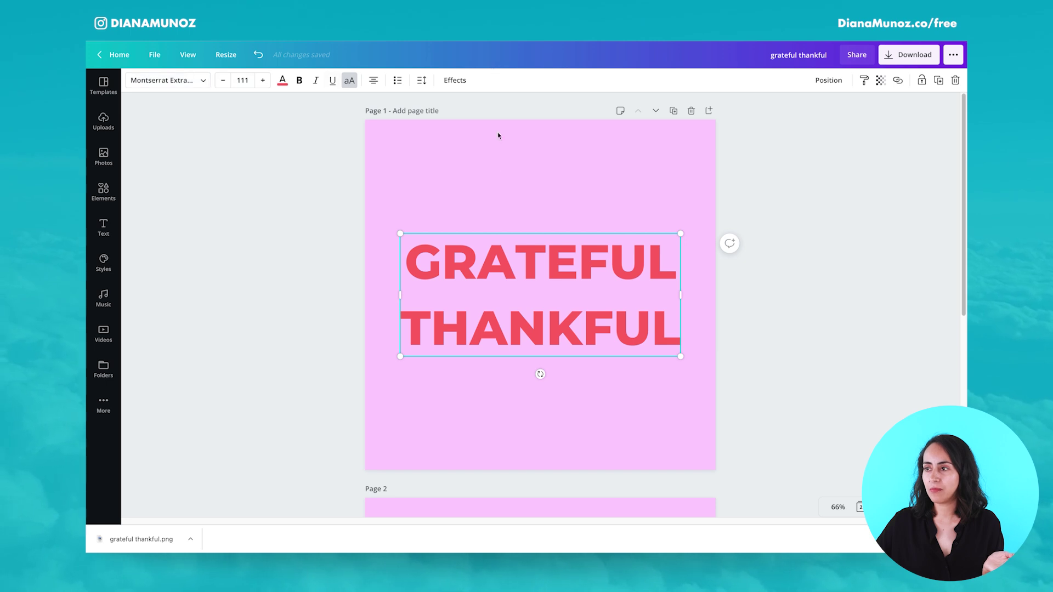
scroll(503, 226, down, 5)
click(537, 332)
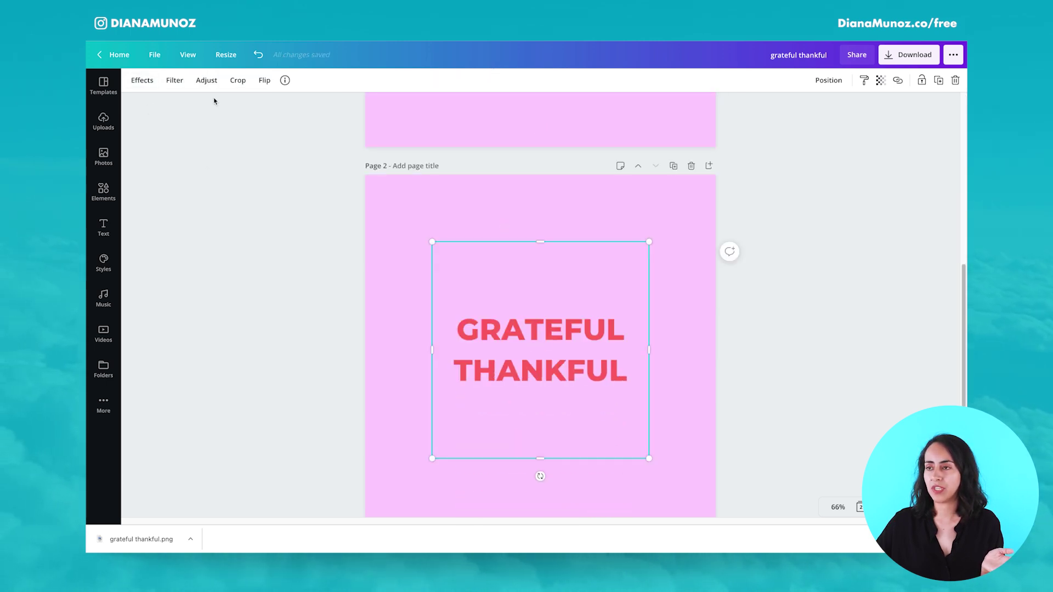
scroll(635, 235, up, 3)
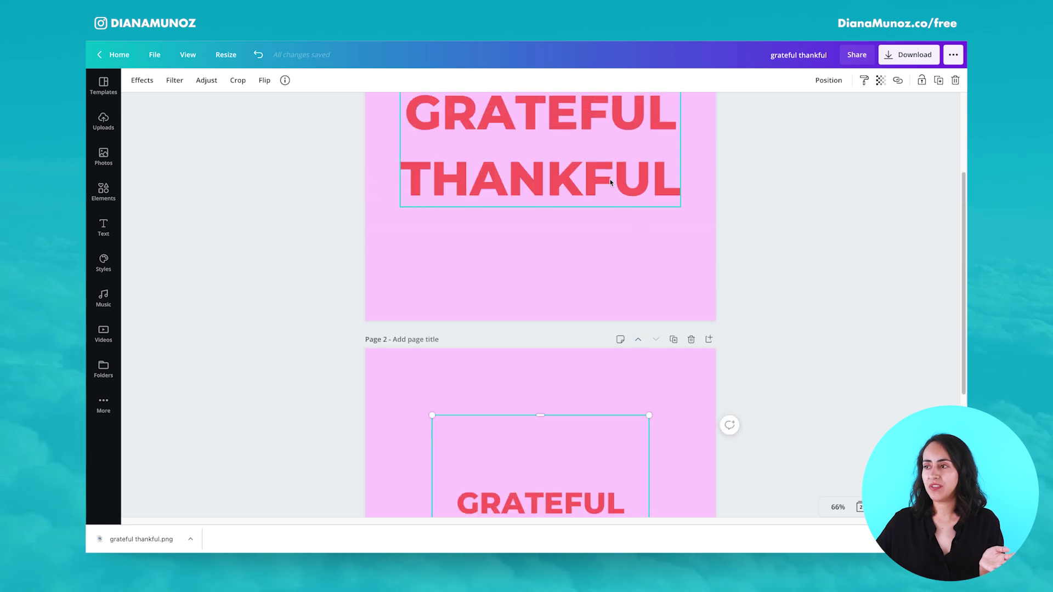
click(575, 160)
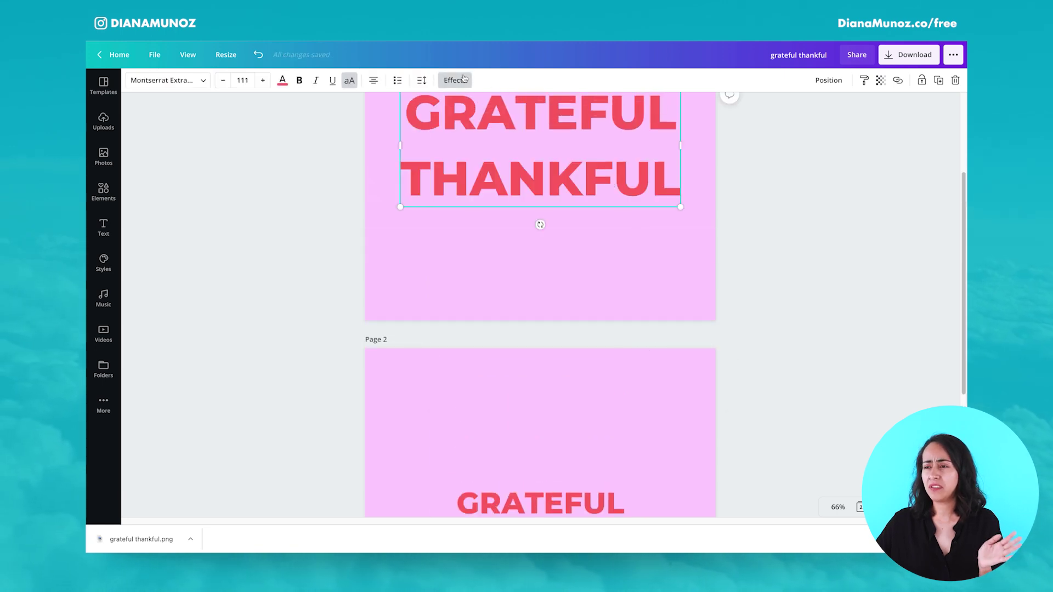
click(455, 80)
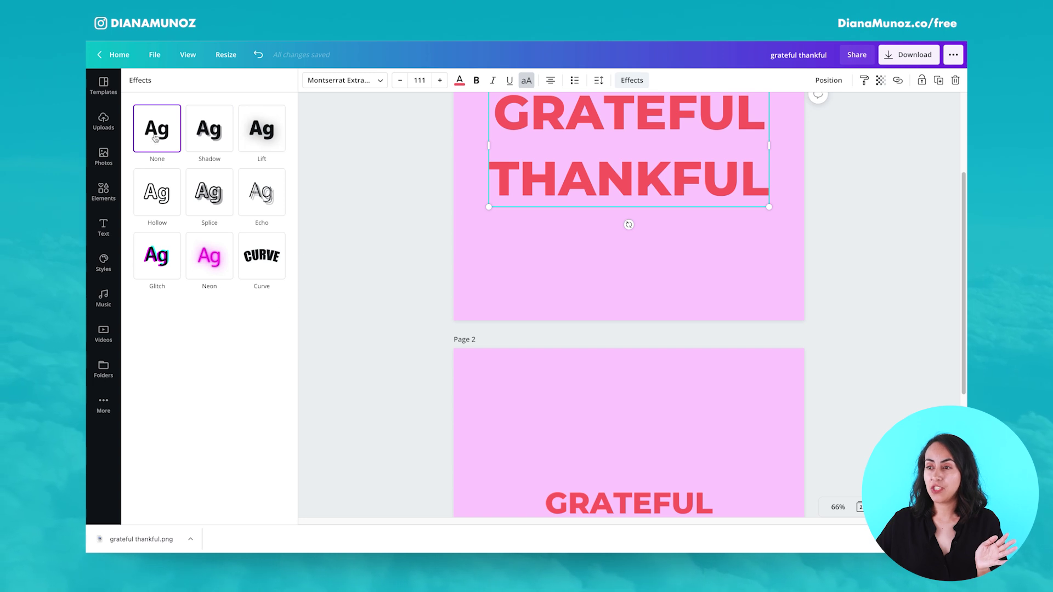
scroll(411, 353, down, 3)
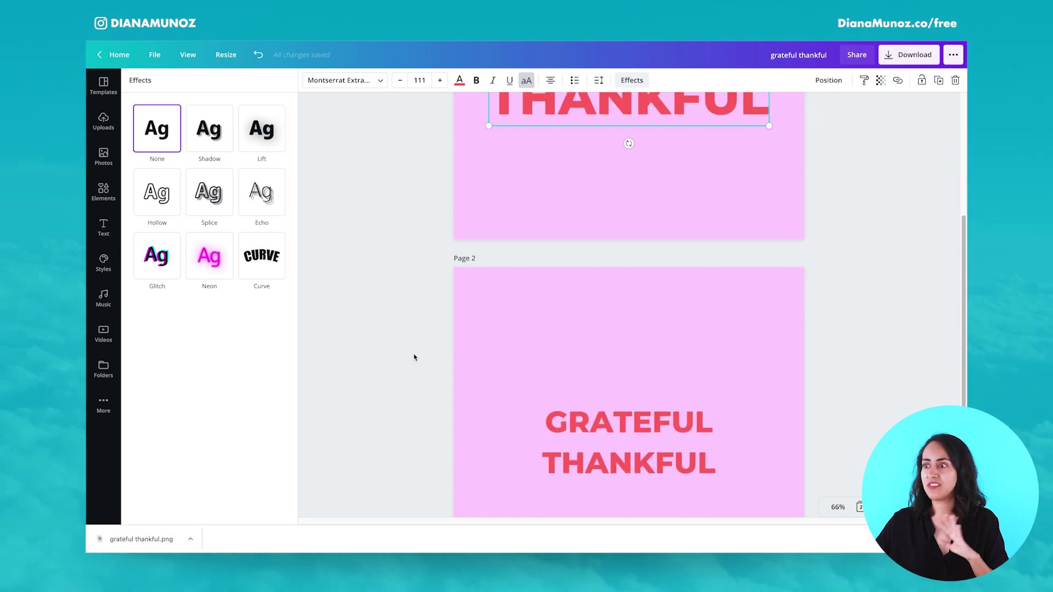
scroll(414, 357, down, 3)
click(538, 335)
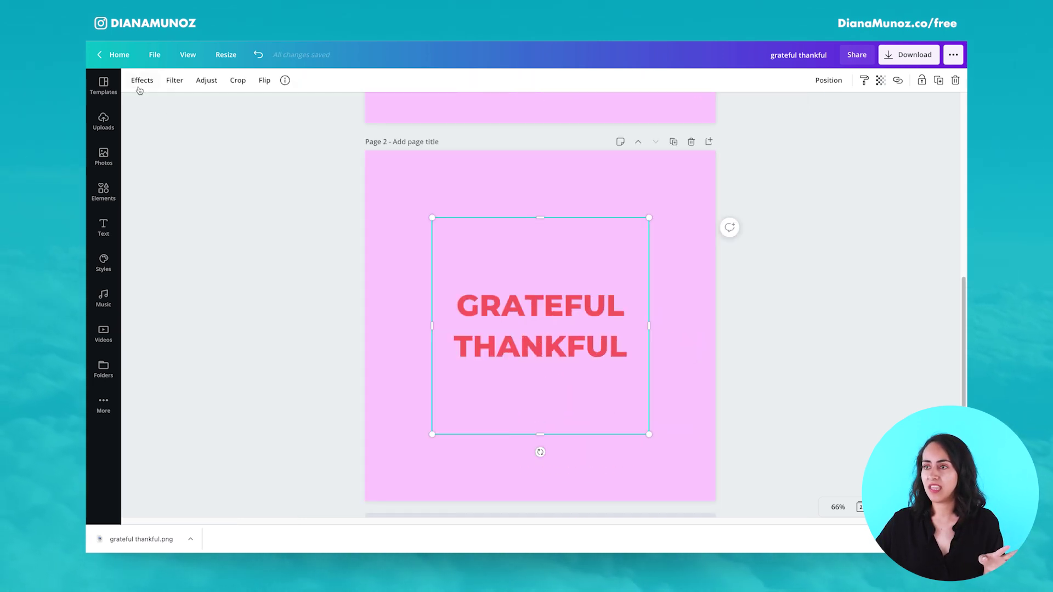
Open Effects for the page-2 image and show all PhotoMosh Liquify effects.
click(140, 86)
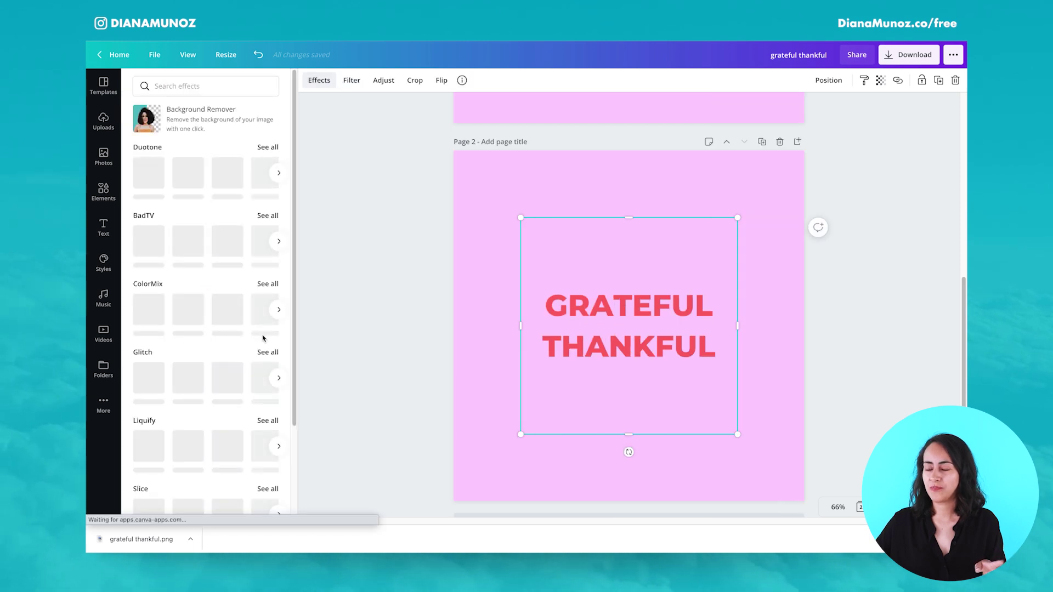
scroll(636, 365, down, 1)
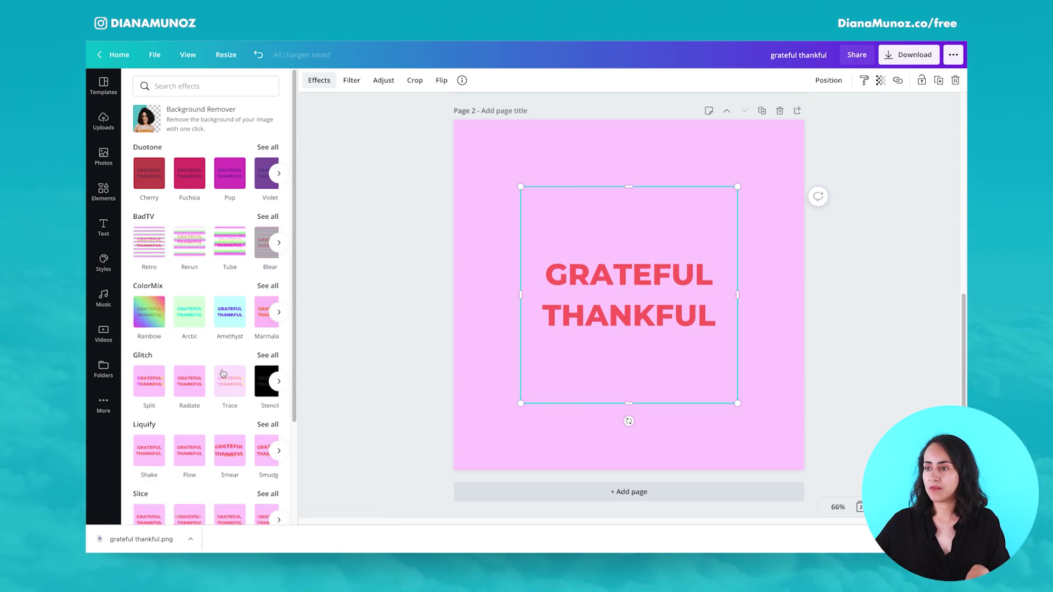
scroll(223, 373, down, 3)
scroll(223, 373, down, 2)
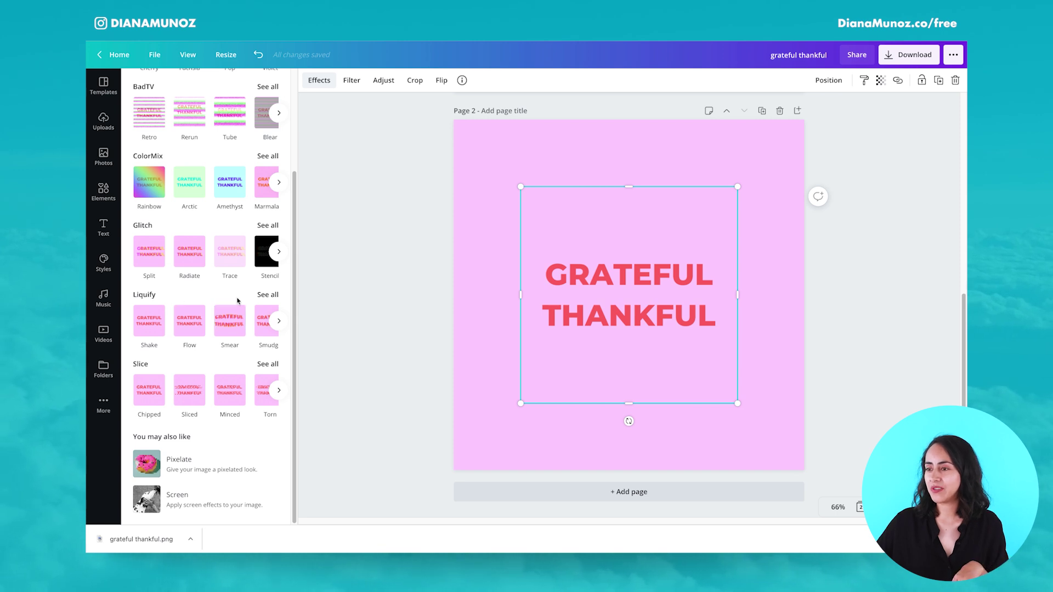
click(262, 296)
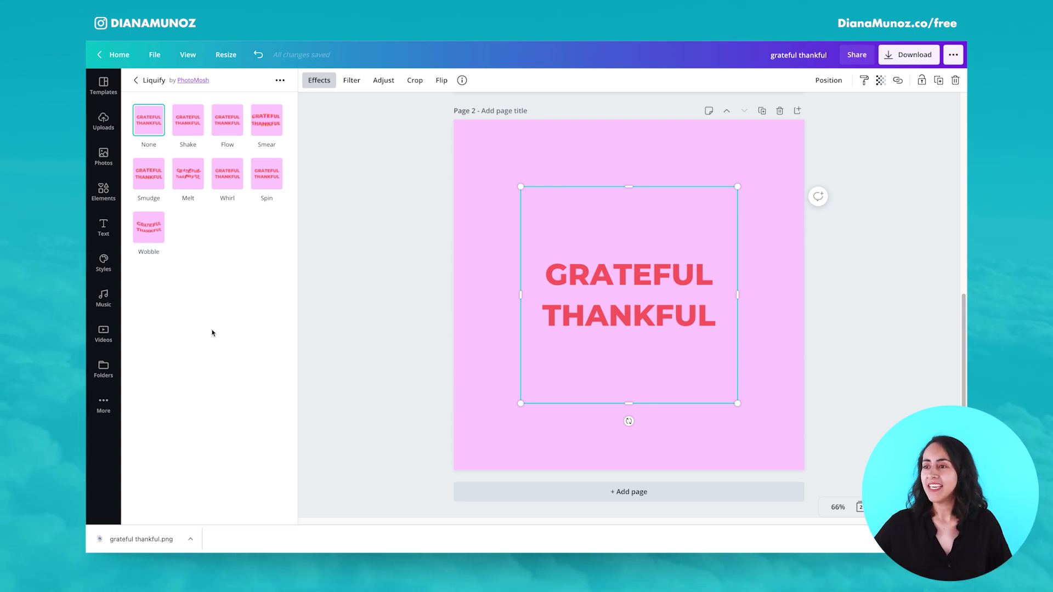
Preview the Shake, Flow, Smear, Smudge, Melt, Whirl, Spin and Wobble Liquify styles, then choose Melt.
click(189, 122)
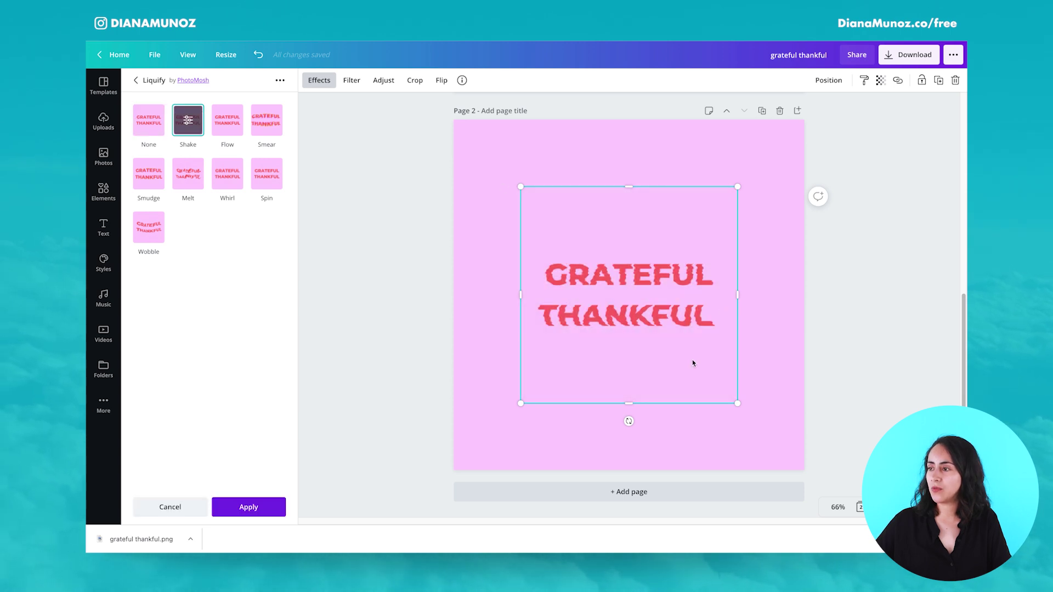
click(227, 121)
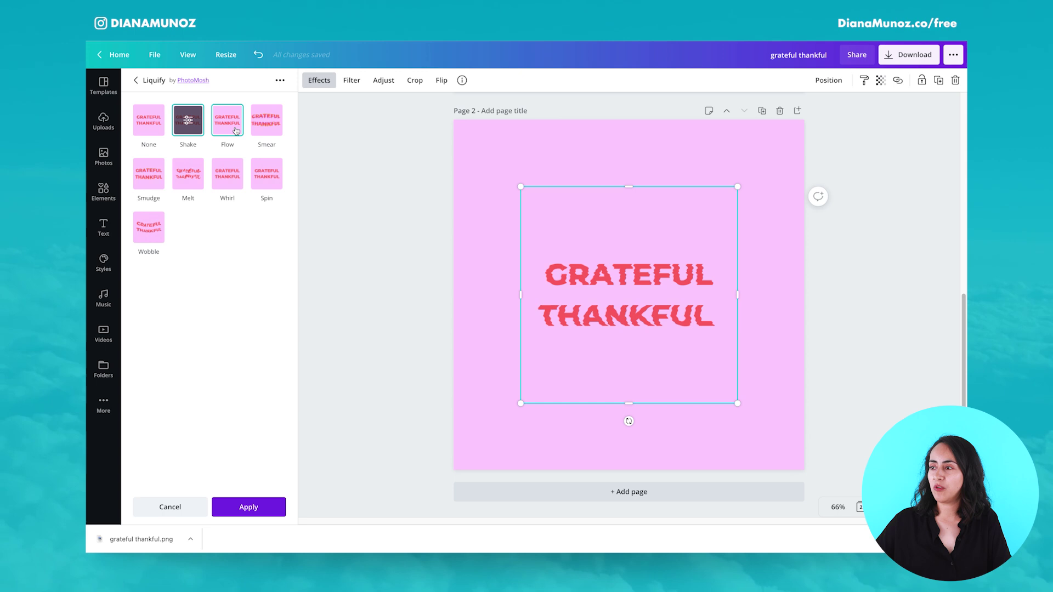
click(272, 131)
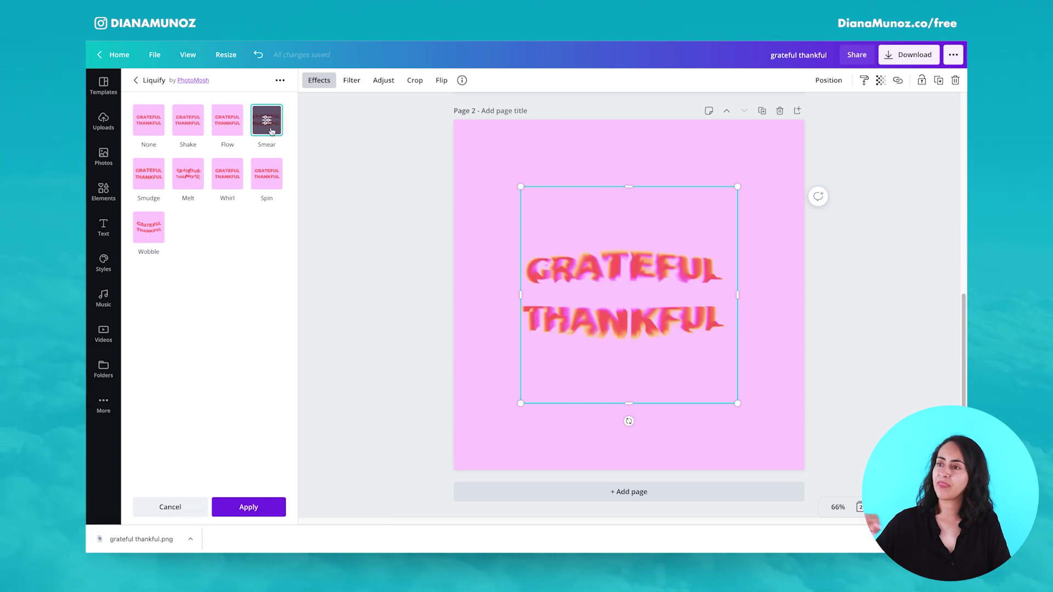
click(162, 175)
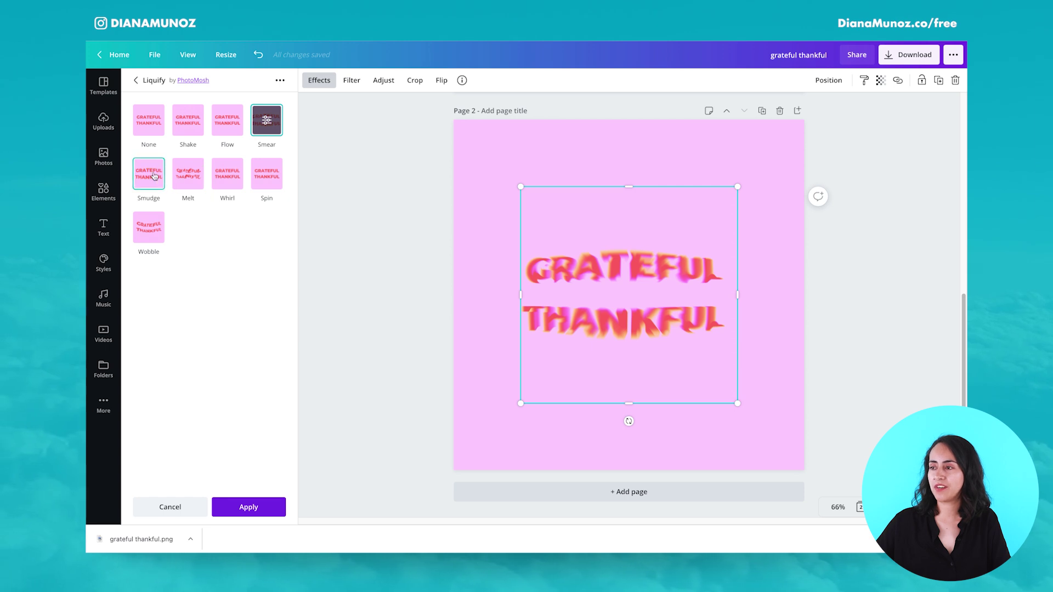
click(181, 175)
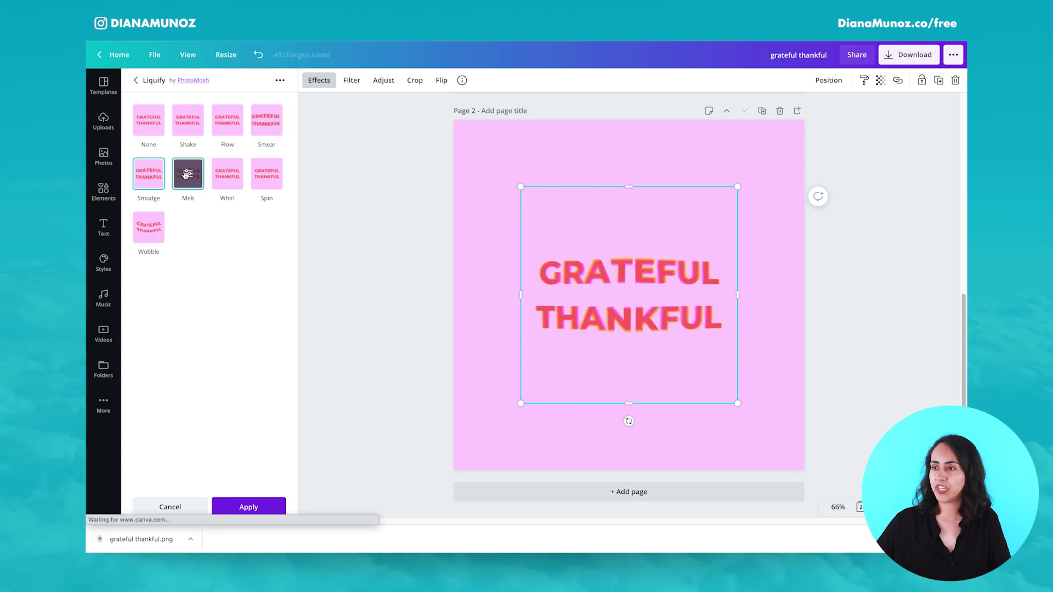
click(228, 171)
click(260, 172)
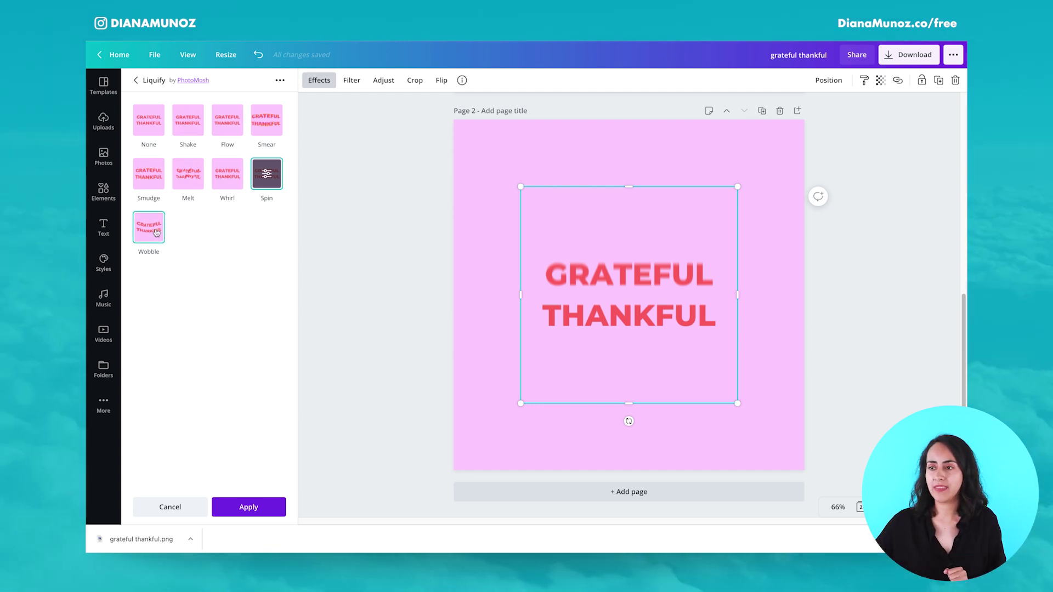
click(150, 228)
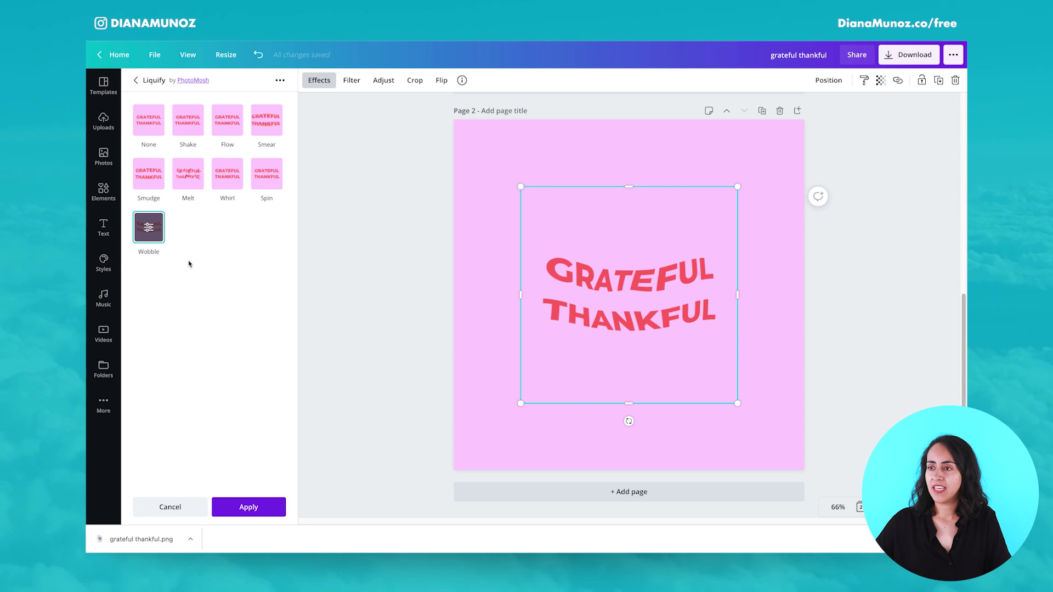
click(184, 196)
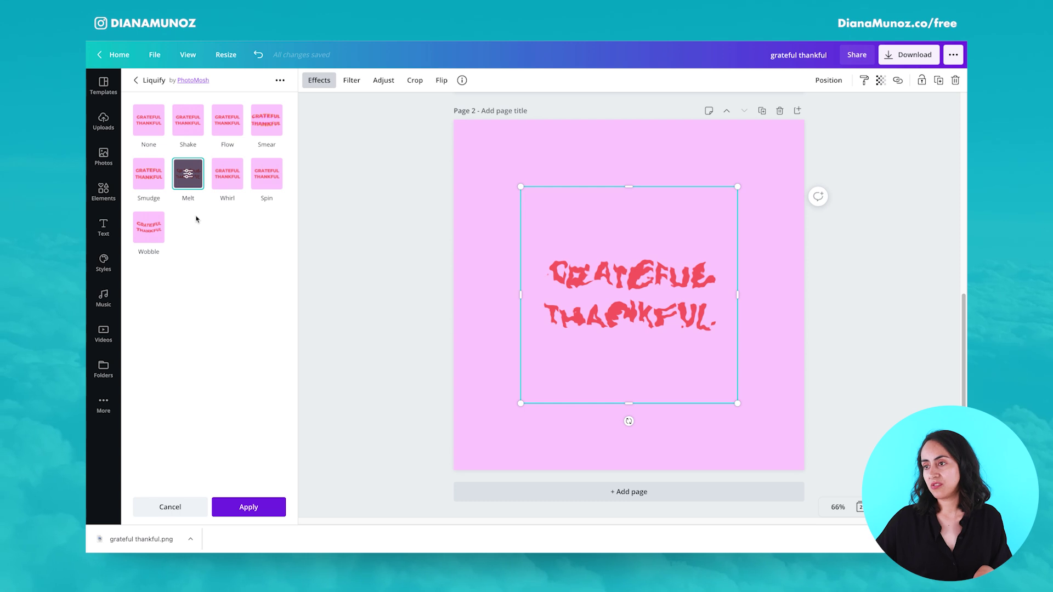
Lower the Melt effect's Amount to 0.01 and Scale to 0.79.
click(189, 176)
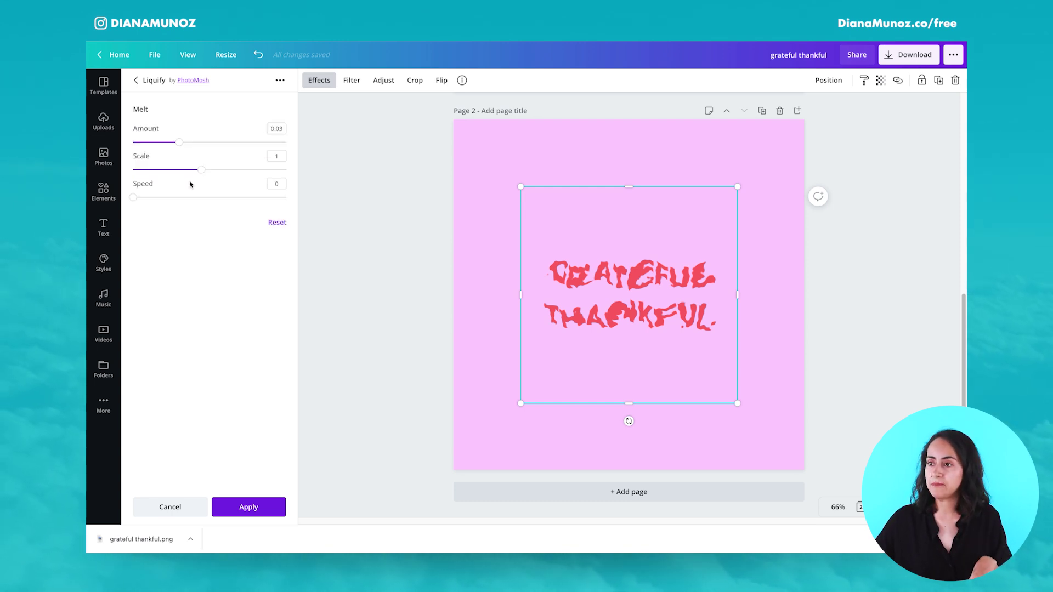
drag(179, 143, 163, 144)
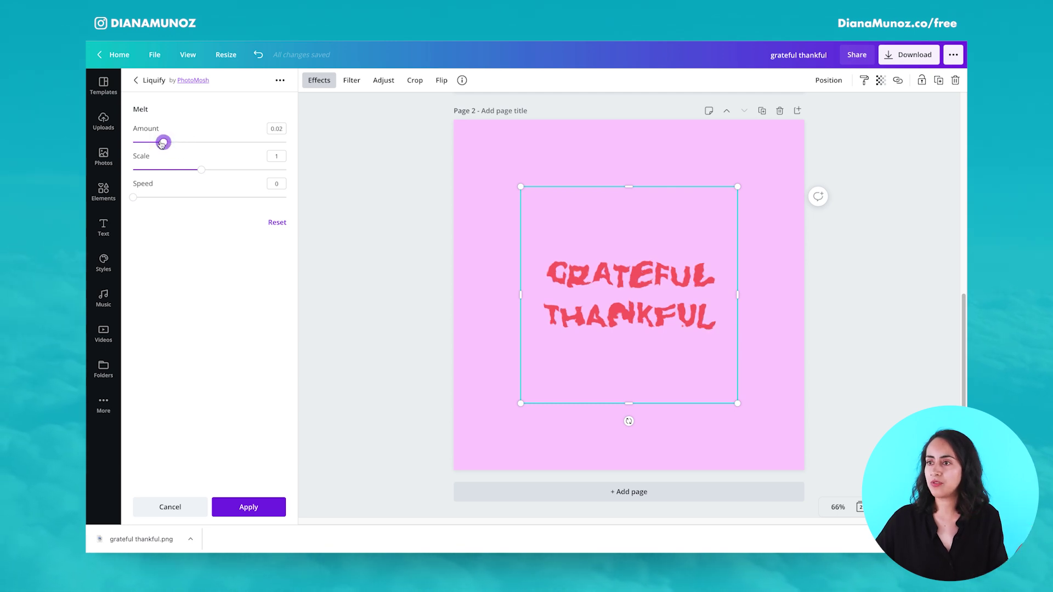
drag(165, 144, 148, 142)
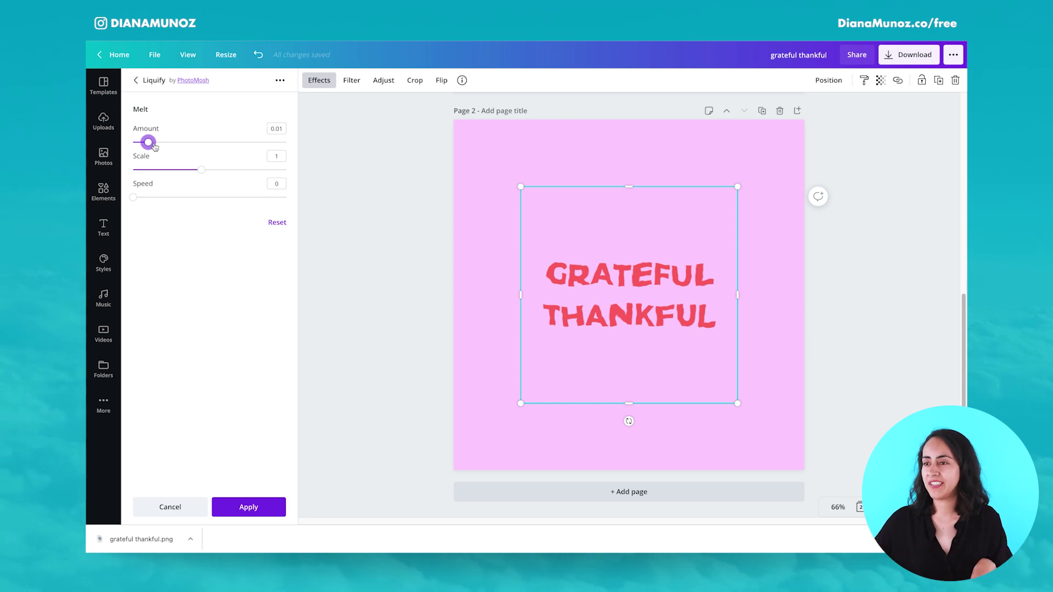
drag(205, 170, 195, 172)
drag(195, 171, 184, 171)
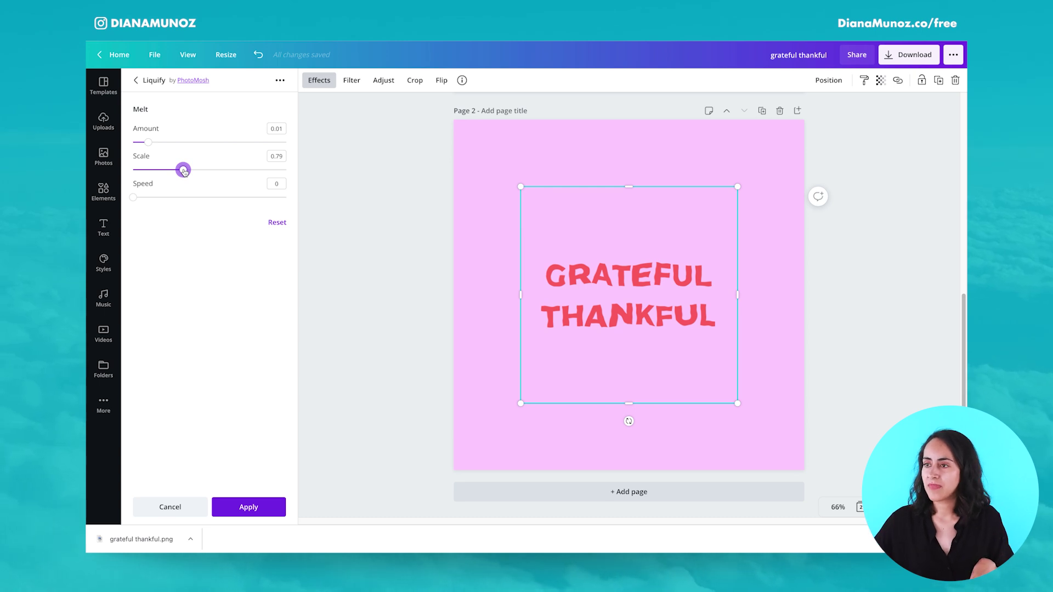
click(136, 82)
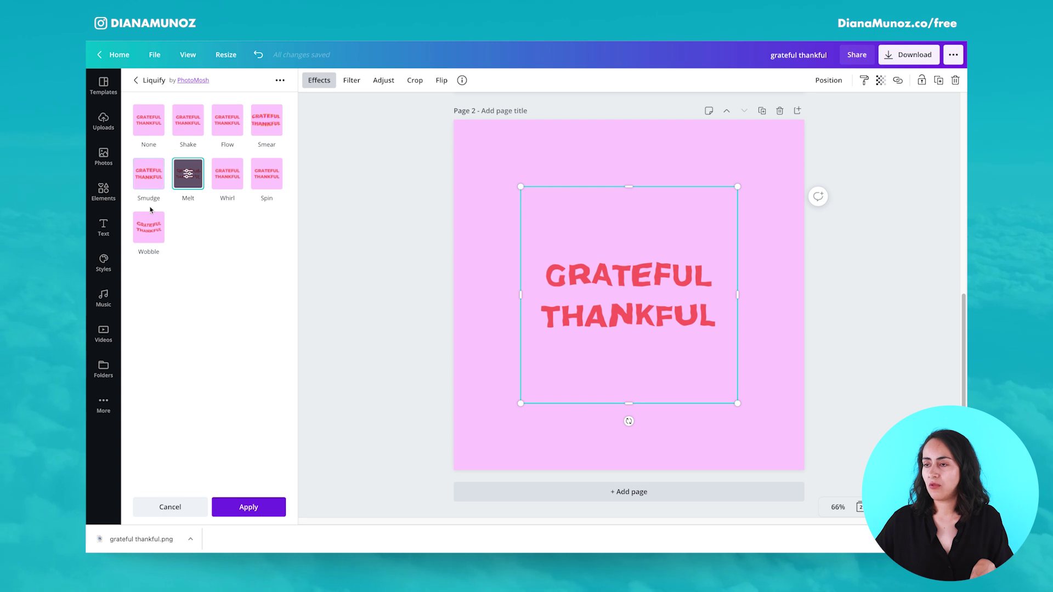
Apply Wobble to the image with Amount raised to 0.041 and Size kept at 5.
click(150, 230)
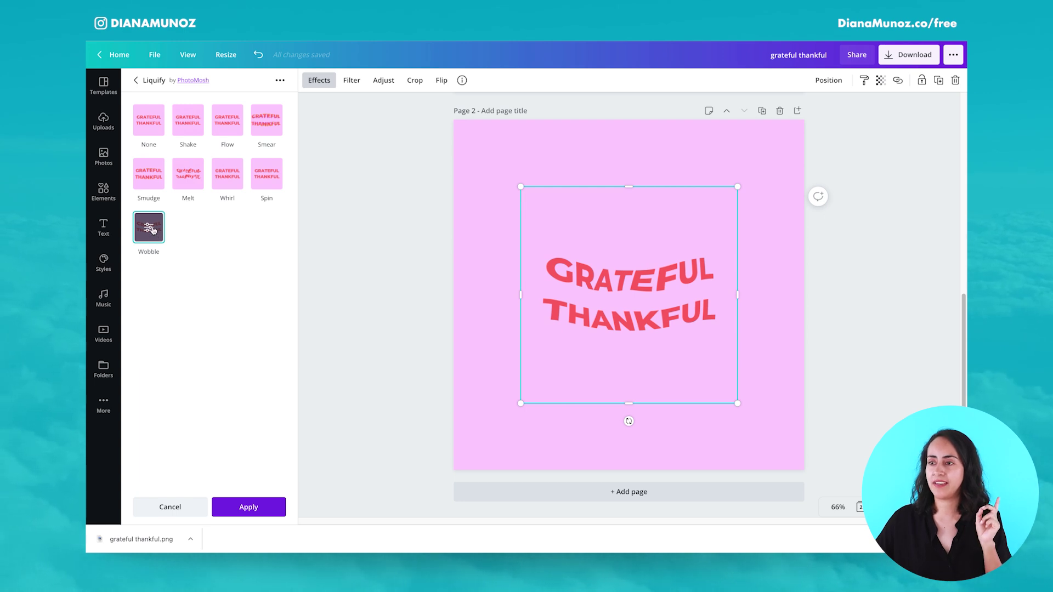
click(152, 230)
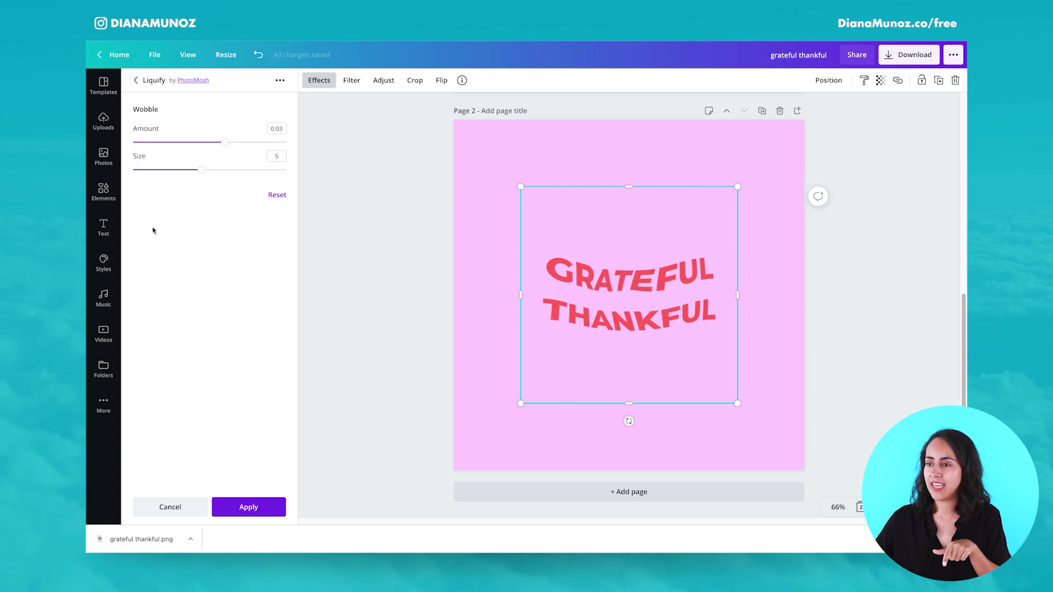
drag(223, 142, 259, 143)
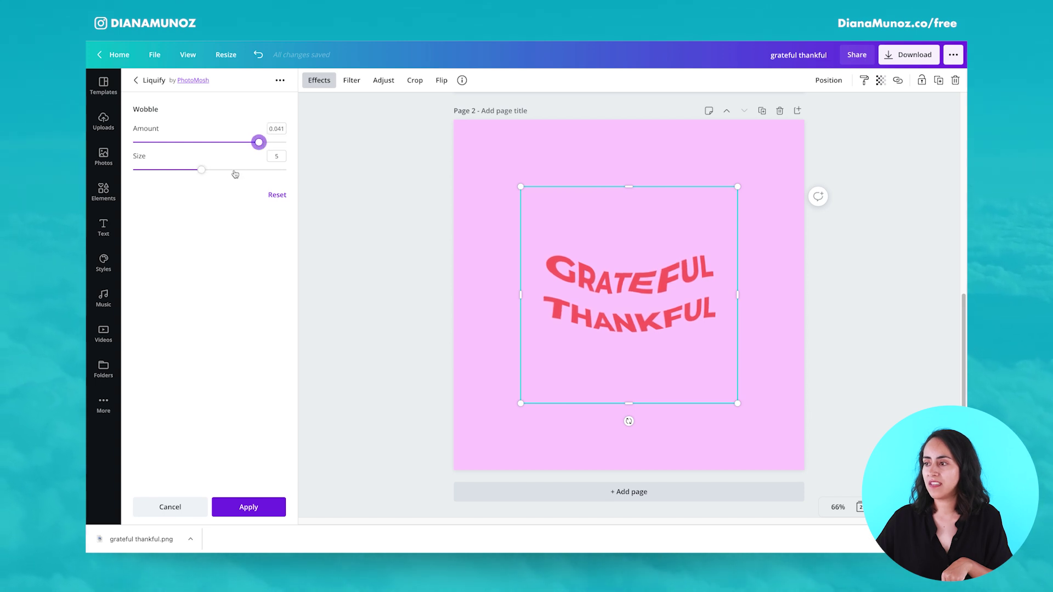
drag(204, 174, 209, 174)
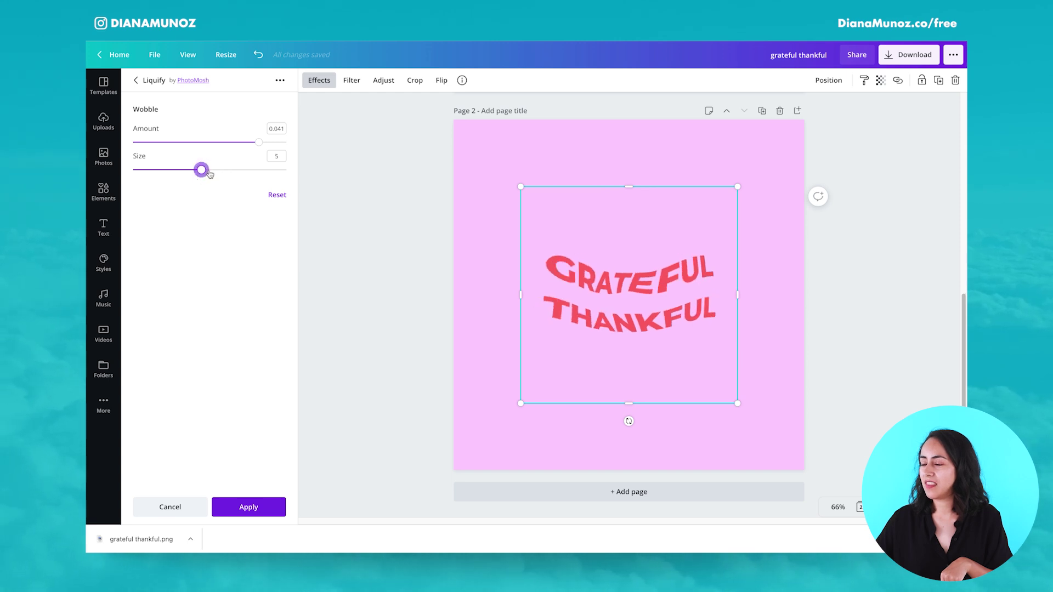
click(254, 508)
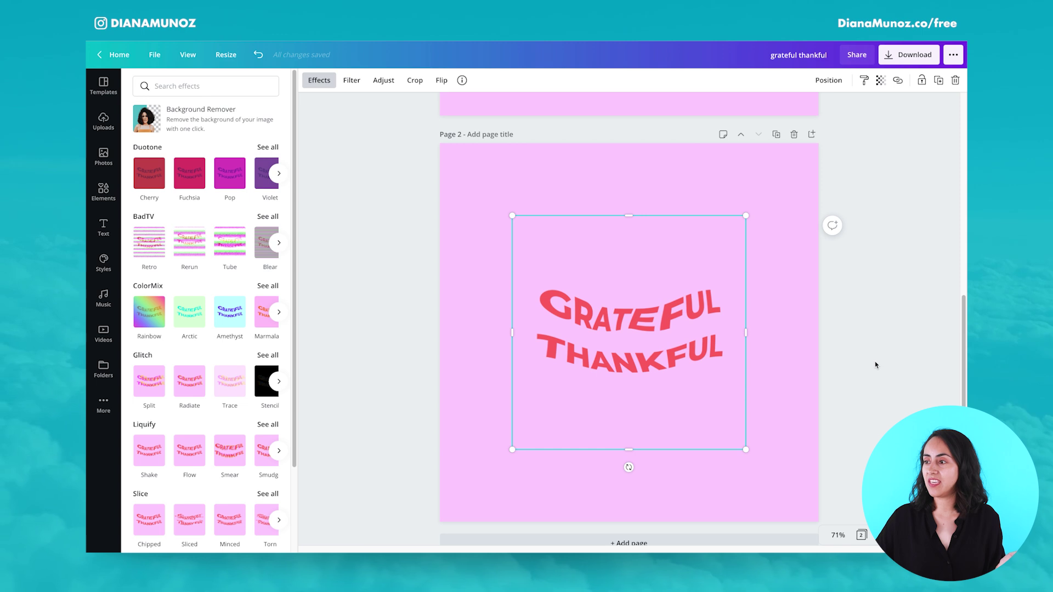
Deselect the image and select page 1's straight GRATEFUL THANKFUL text box.
scroll(875, 365, down, 1)
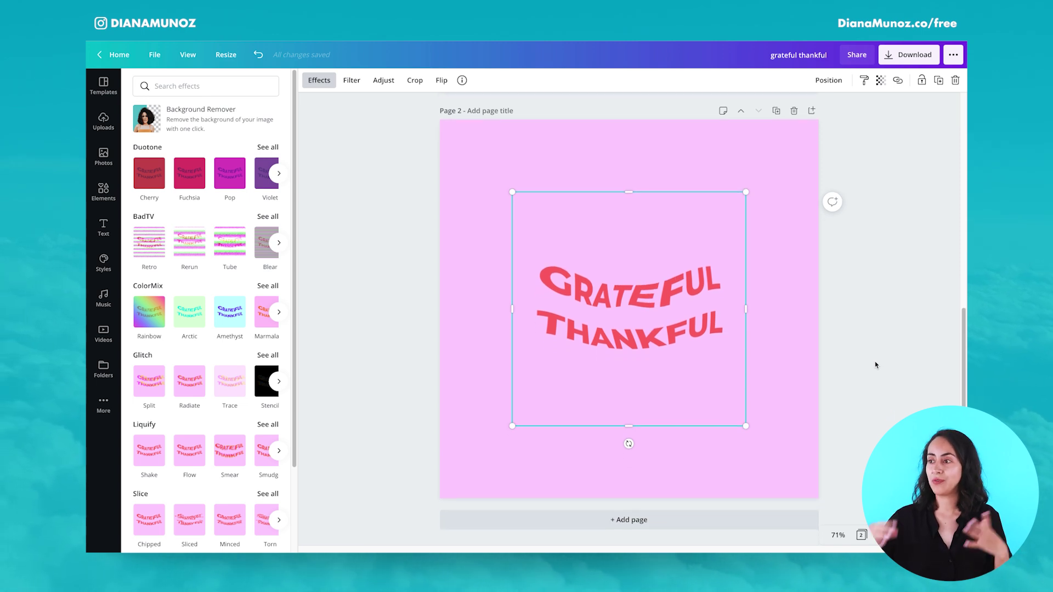
click(884, 345)
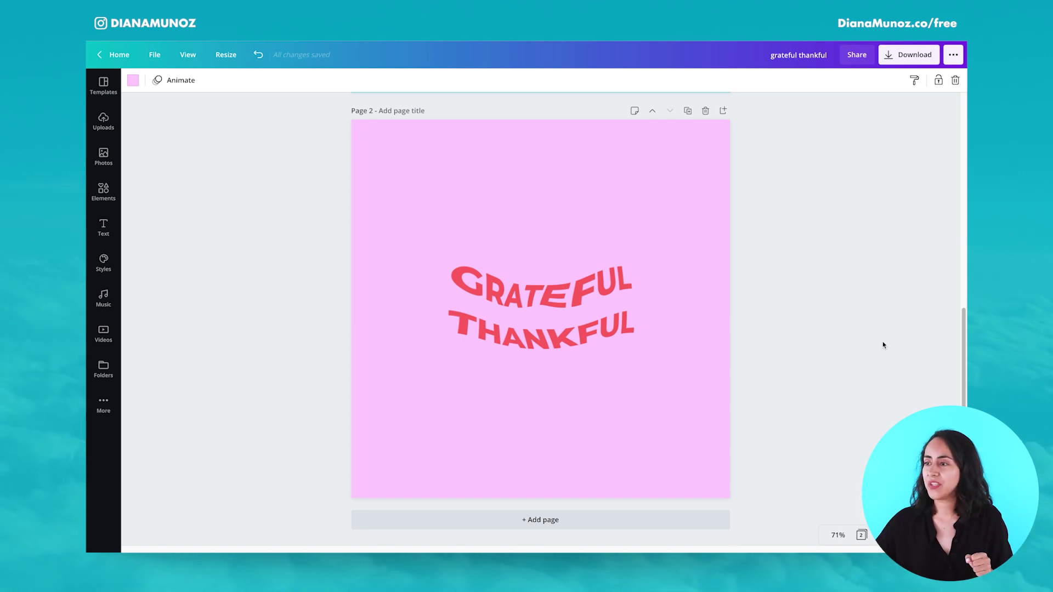
scroll(883, 345, up, 5)
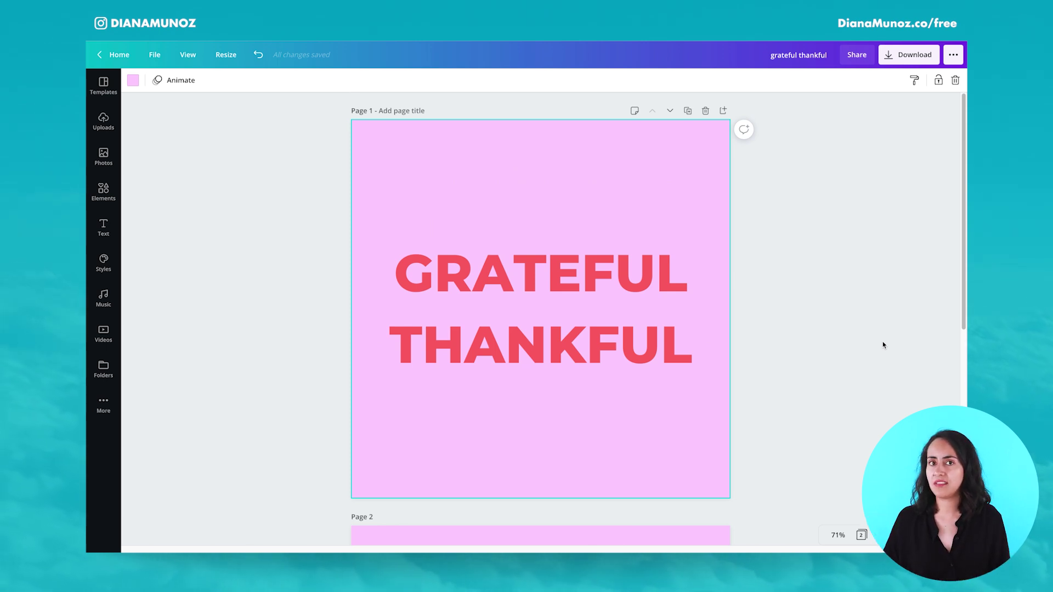
click(669, 301)
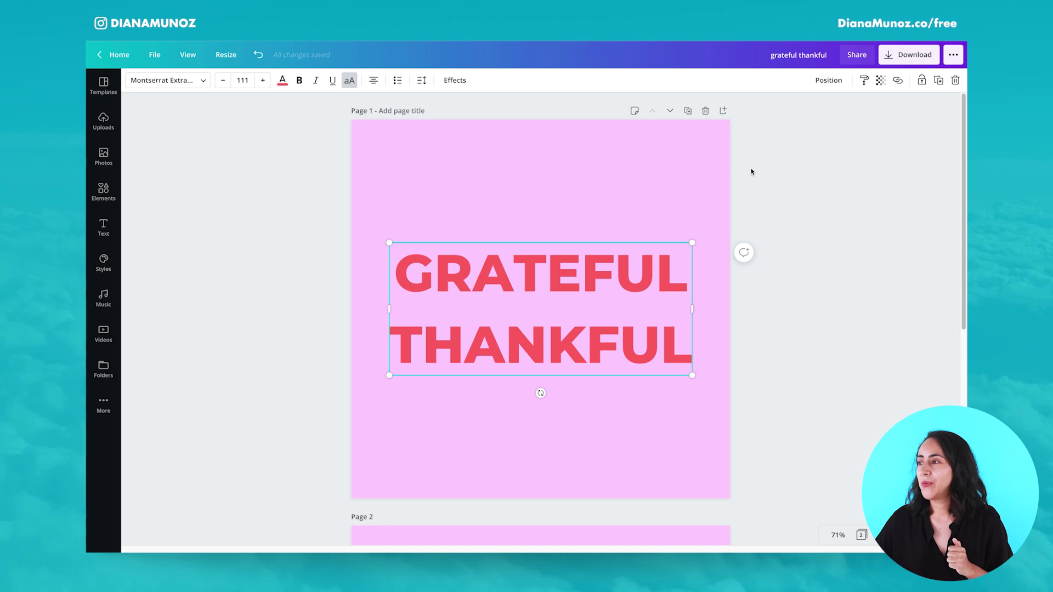
Export only Page 1 as a transparent PNG, saved as 'grateful thankful (1)' in Downloads.
click(926, 57)
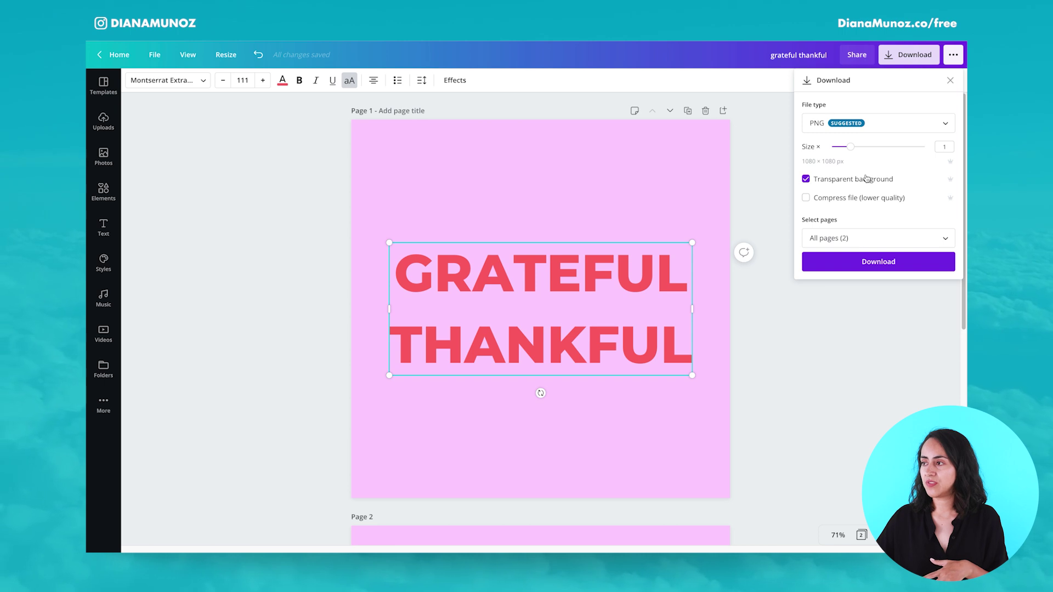
click(915, 242)
click(912, 302)
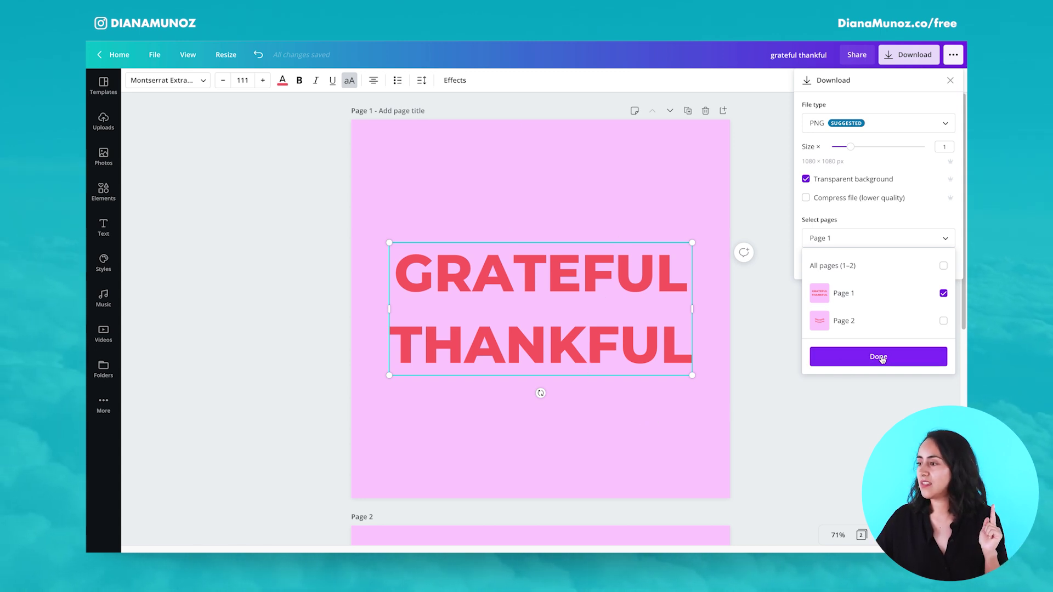
click(850, 361)
click(878, 262)
scroll(873, 409, down, 3)
scroll(872, 409, down, 3)
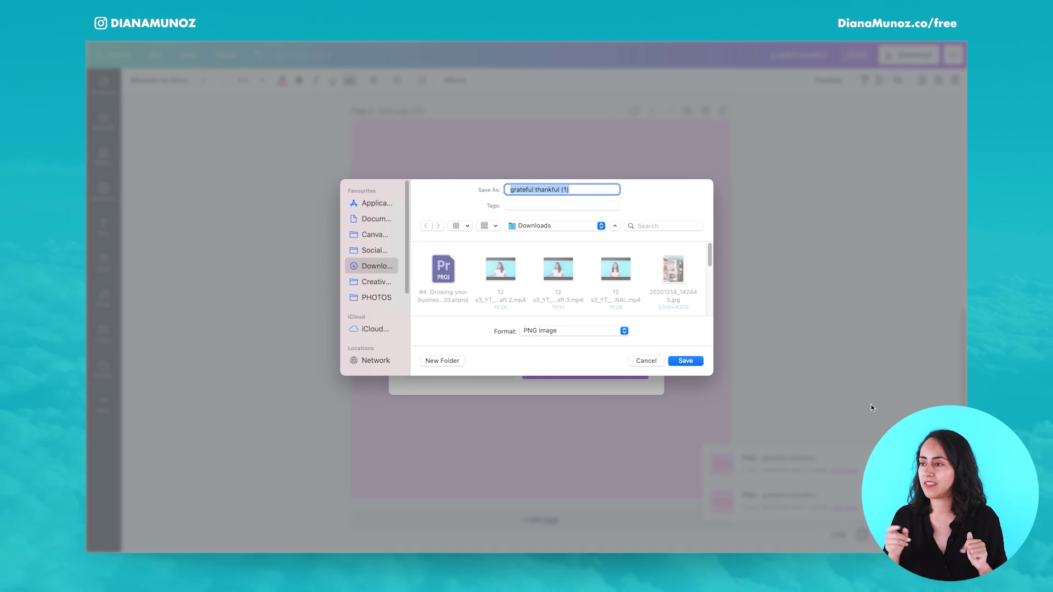
key(Return)
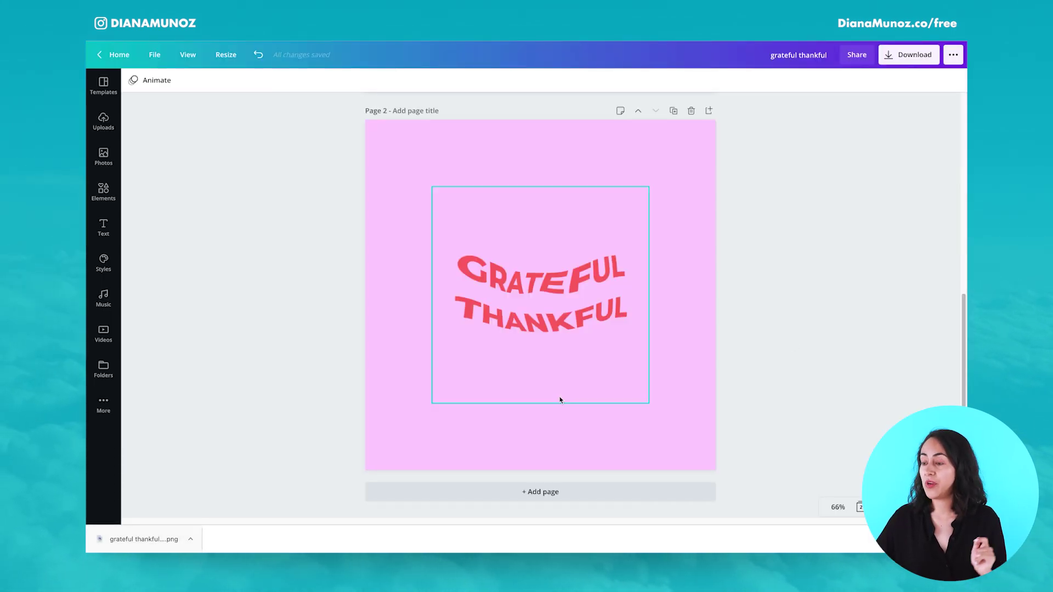
Add a blank page 3 and place the uploaded GRATEFUL THANKFUL image centred on it.
click(498, 492)
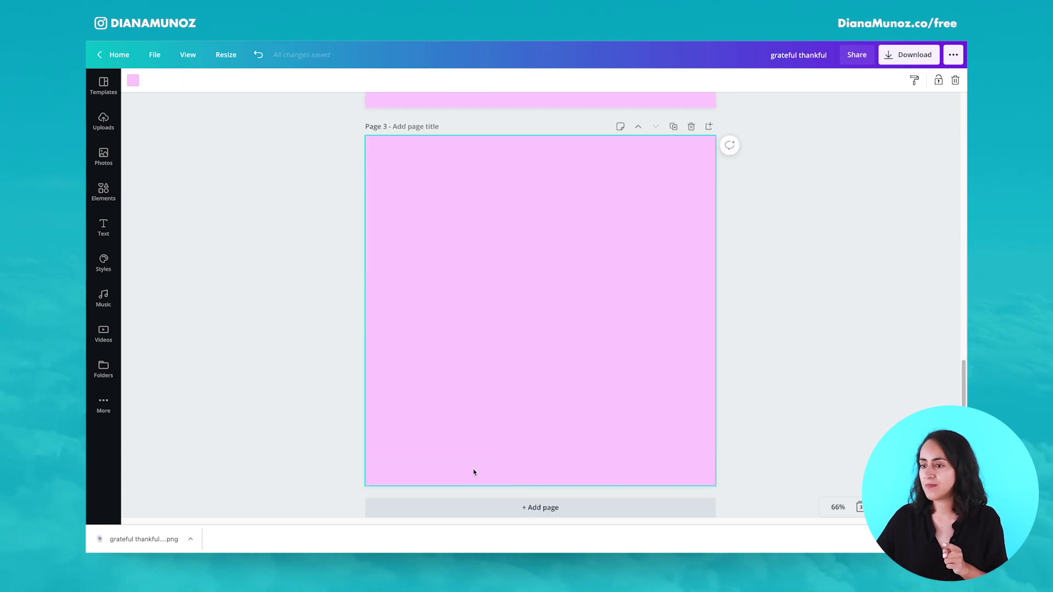
drag(129, 545, 182, 322)
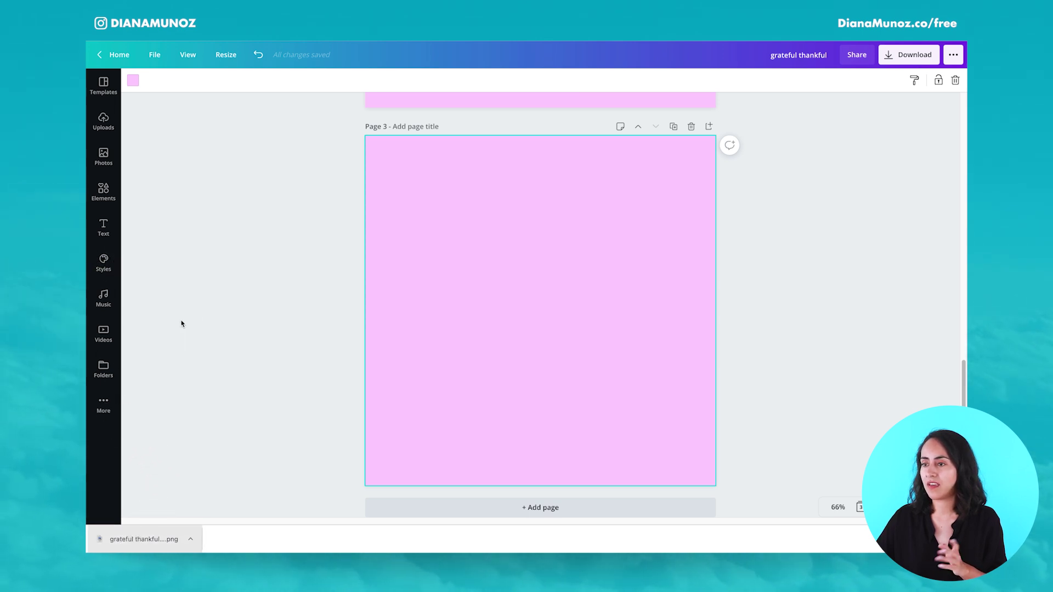
click(103, 120)
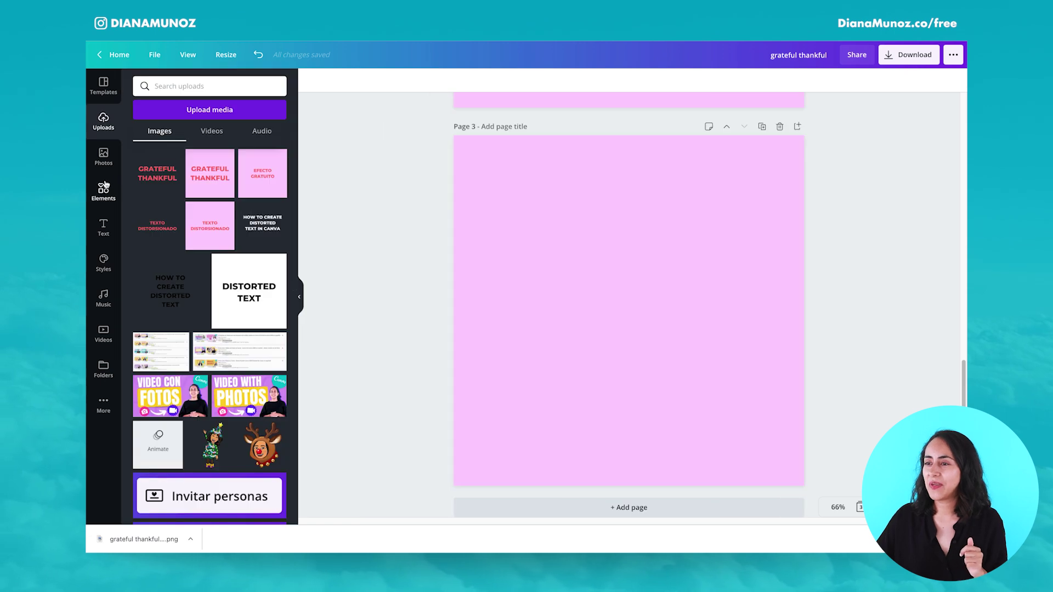
click(157, 182)
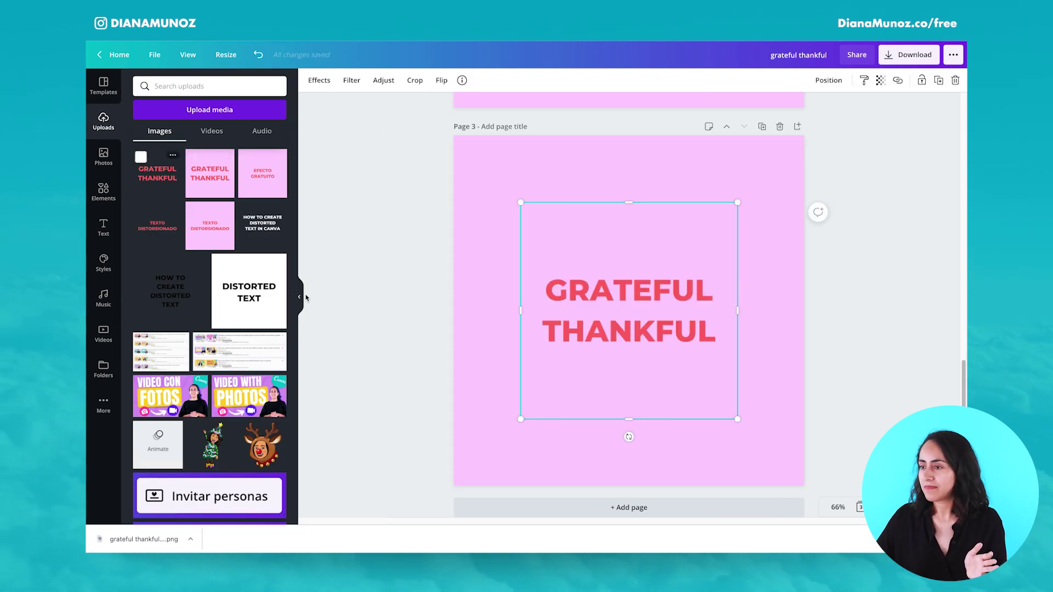
click(299, 297)
mouse_move(532, 306)
mouse_down()
mouse_move(564, 302)
mouse_move(535, 308)
mouse_up()
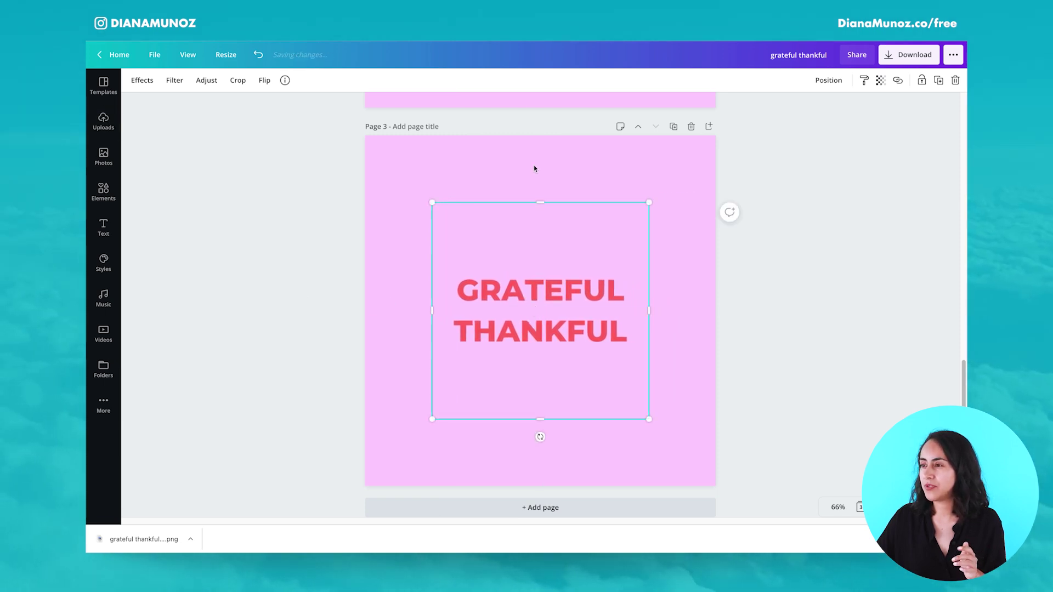
Try blue, peach, beige and mint backgrounds on page 3, settling on yellow.
click(534, 169)
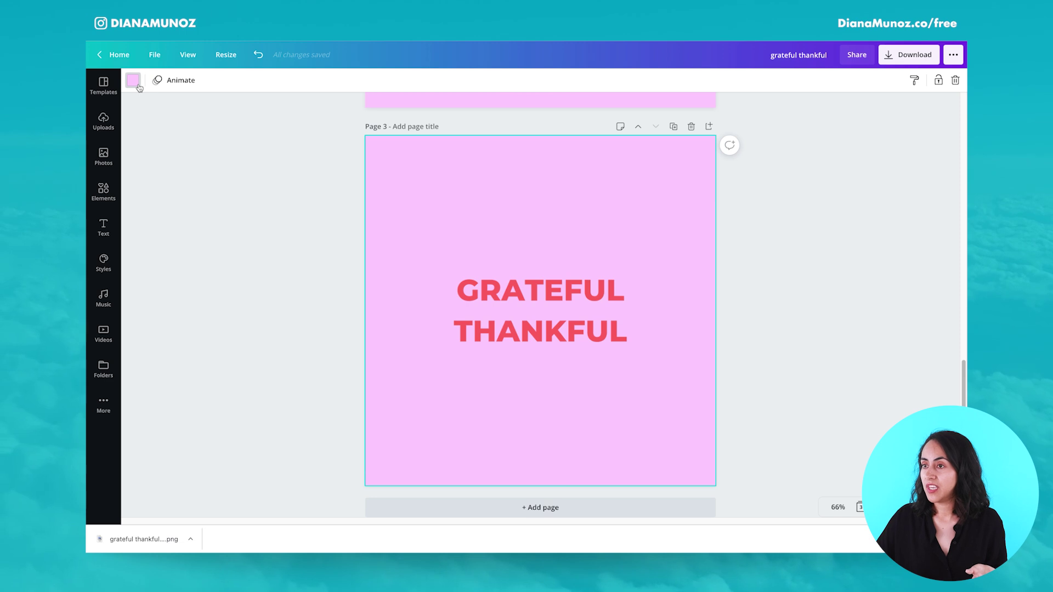
click(138, 88)
click(276, 230)
click(273, 262)
click(254, 260)
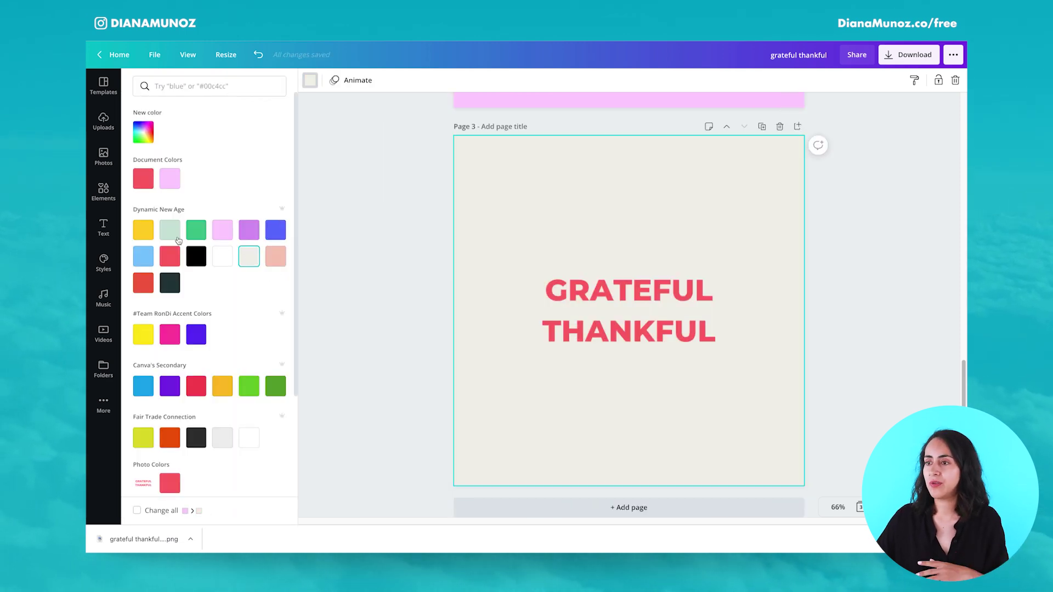
click(178, 239)
click(143, 230)
click(405, 299)
scroll(405, 298, up, 3)
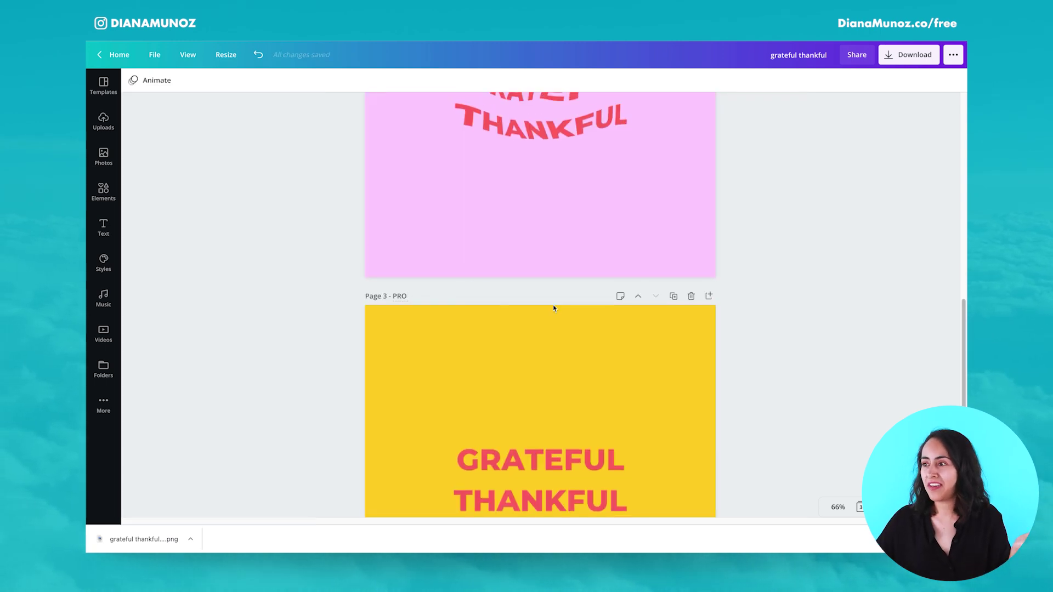
scroll(815, 292, up, 3)
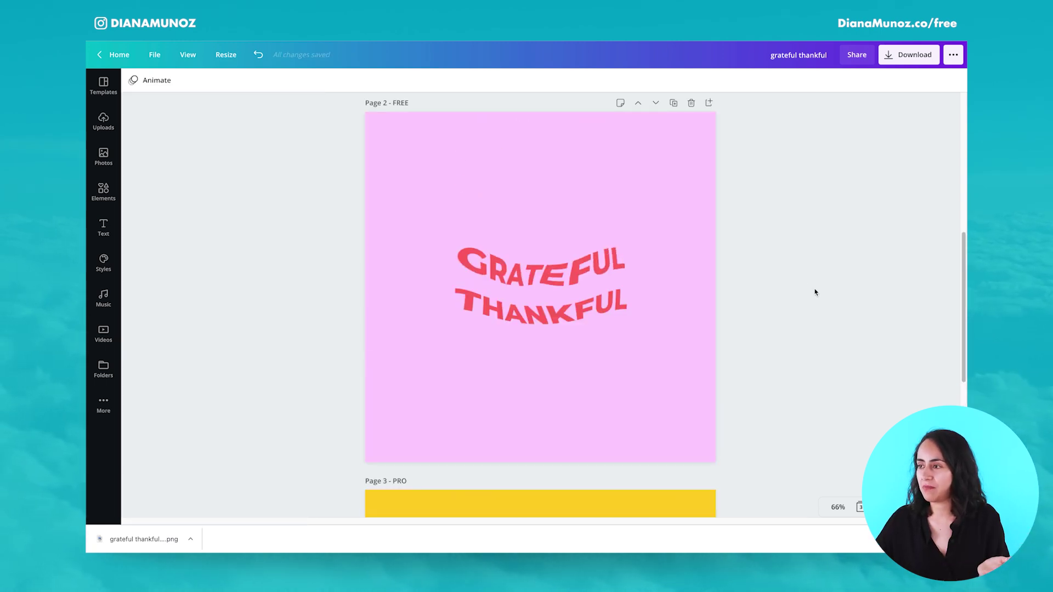
click(692, 126)
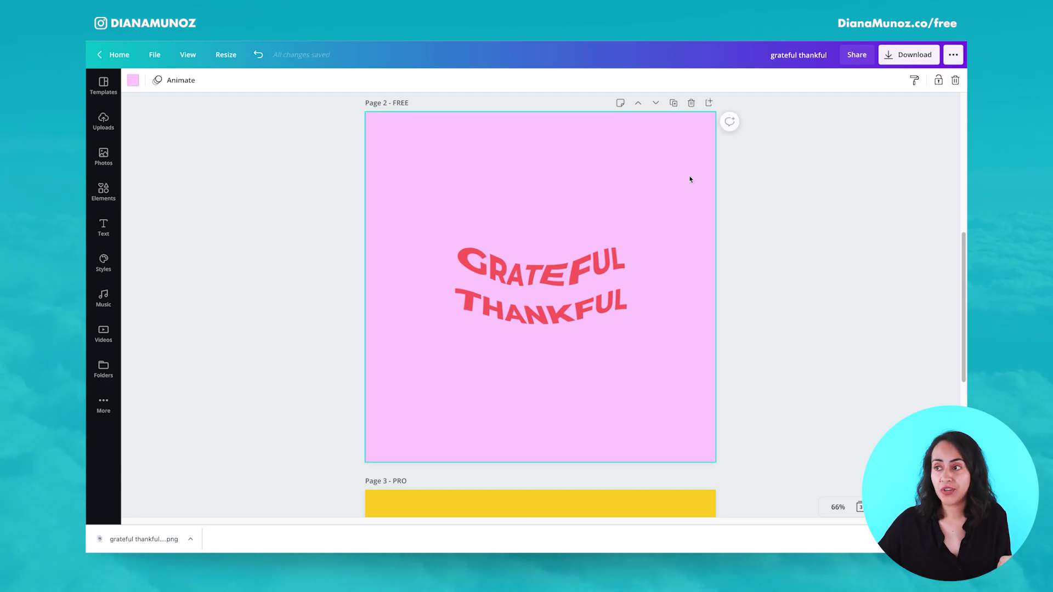
scroll(690, 180, up, 1)
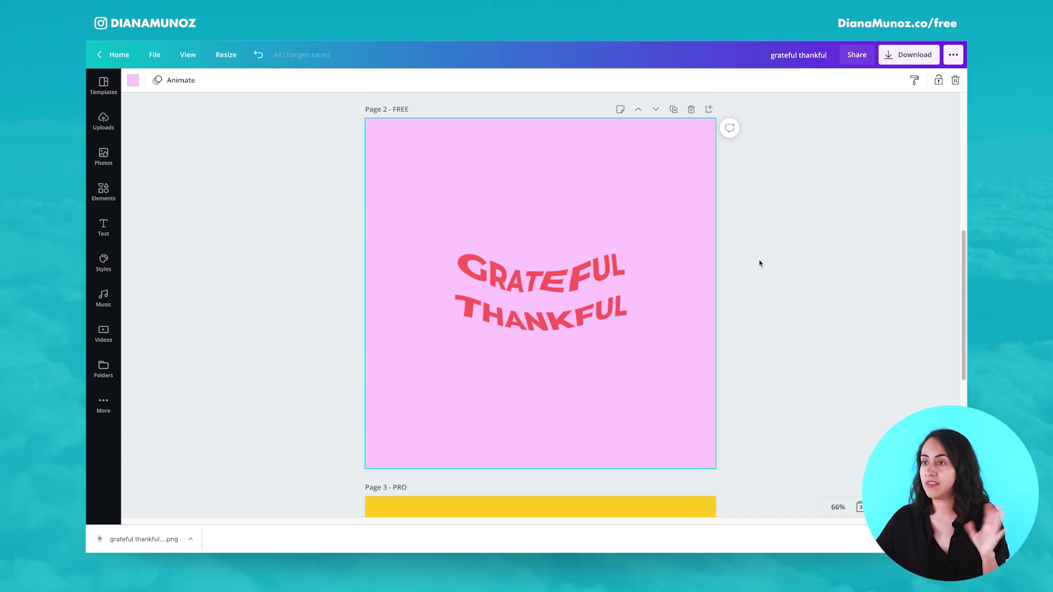
click(133, 80)
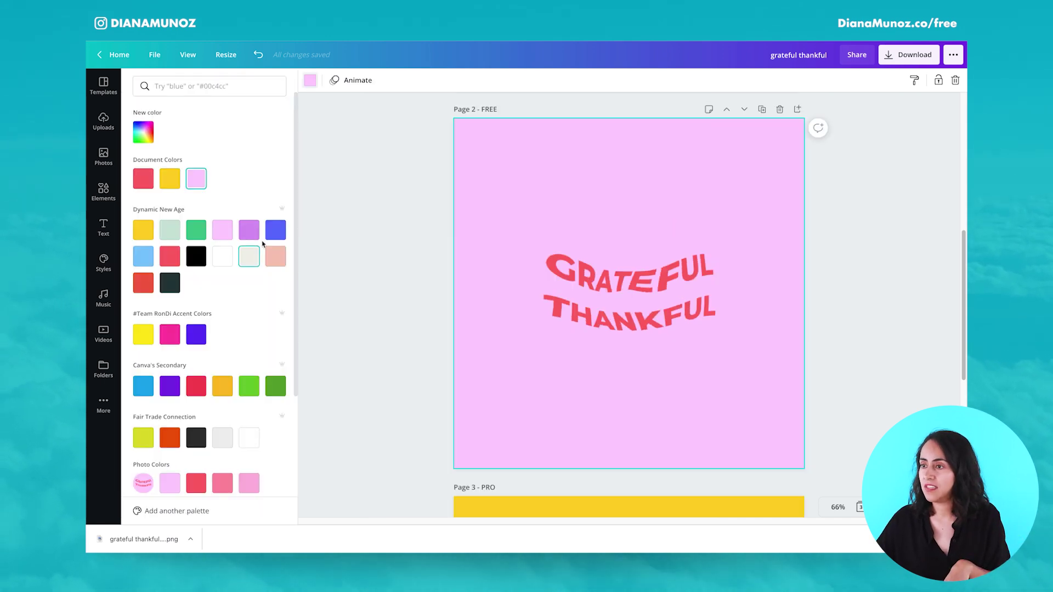
click(269, 237)
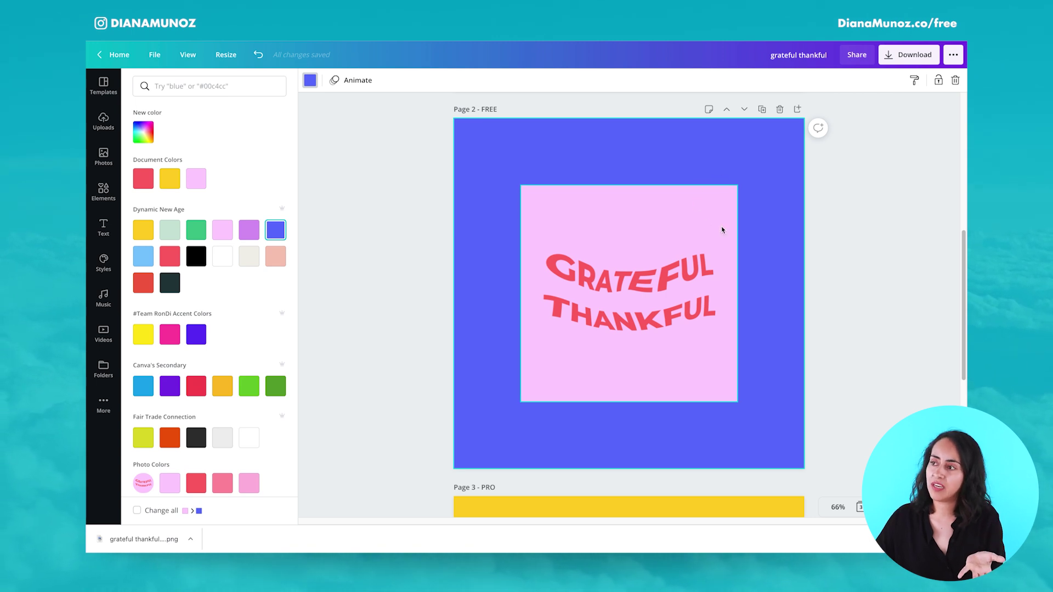
click(275, 257)
click(249, 230)
click(247, 258)
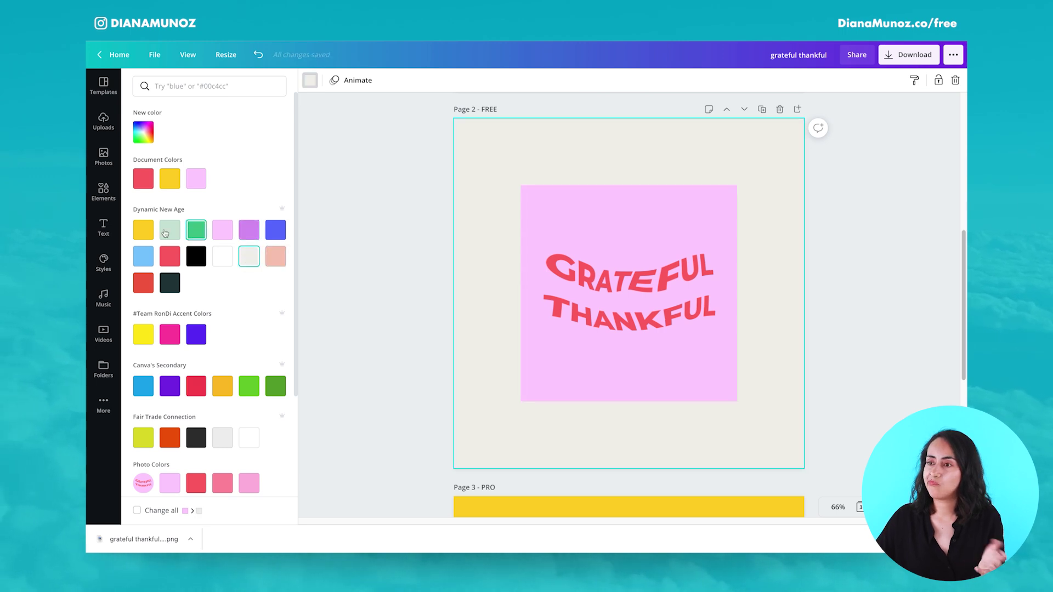
click(143, 230)
click(226, 235)
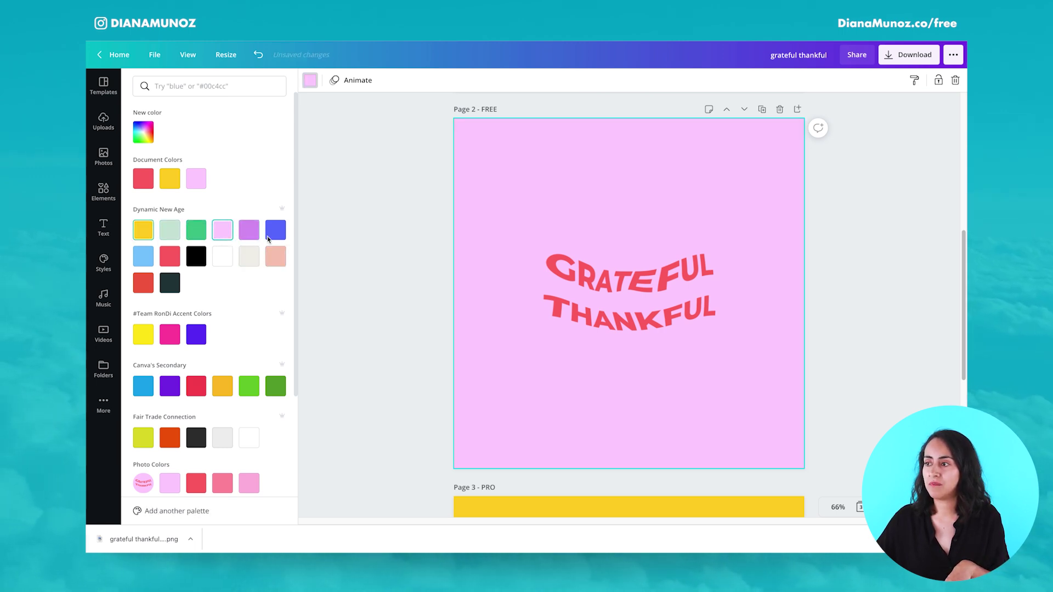
scroll(802, 360, down, 3)
scroll(811, 363, up, 3)
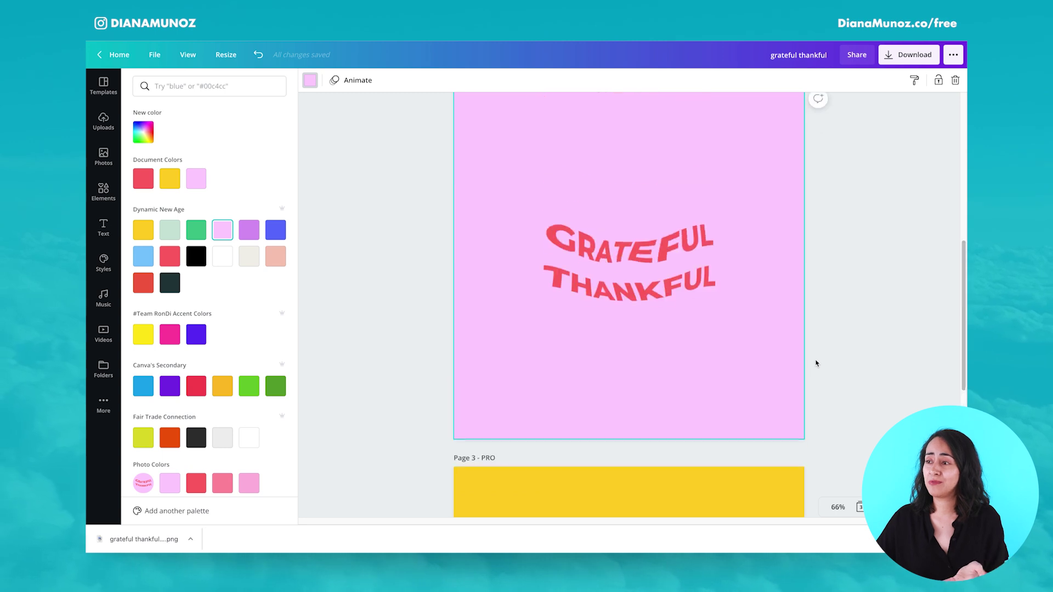
Try blue, peach, off-white and purple backgrounds, settle on light pink, and show the video library.
scroll(355, 247, down, 5)
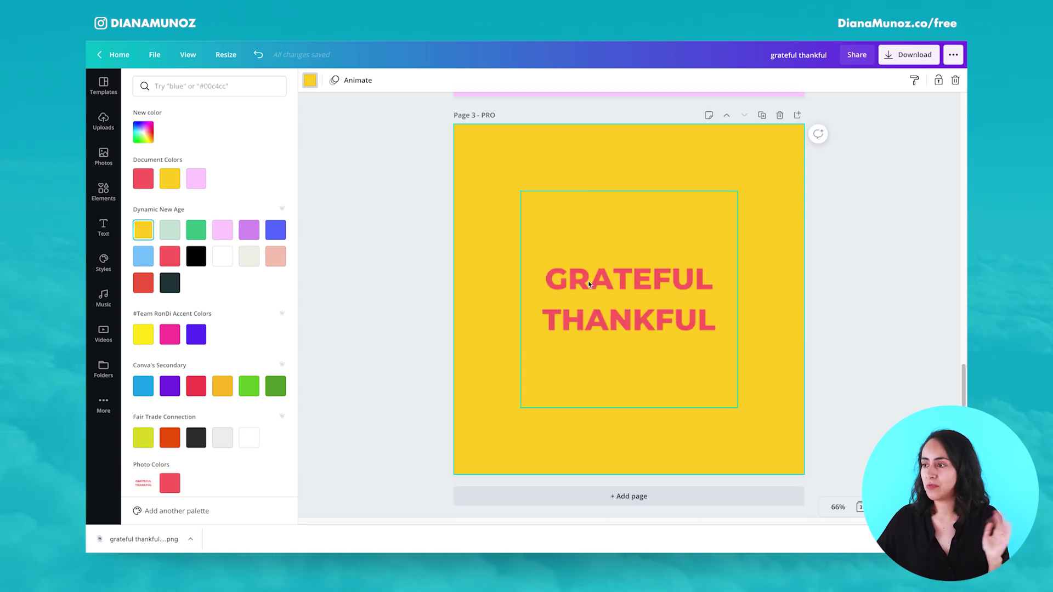
click(275, 231)
click(276, 256)
click(249, 256)
click(249, 230)
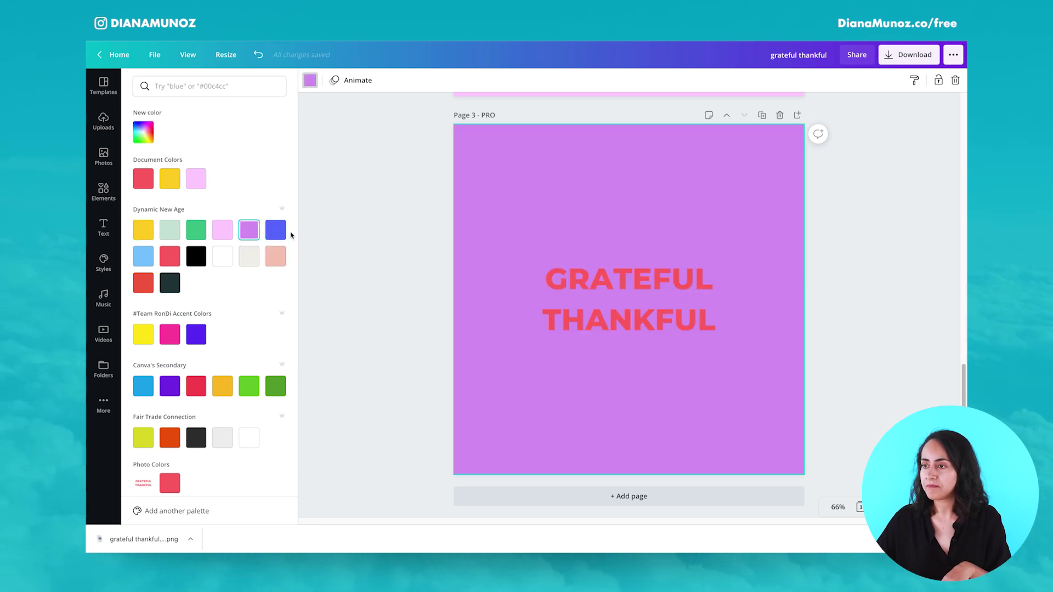
click(217, 234)
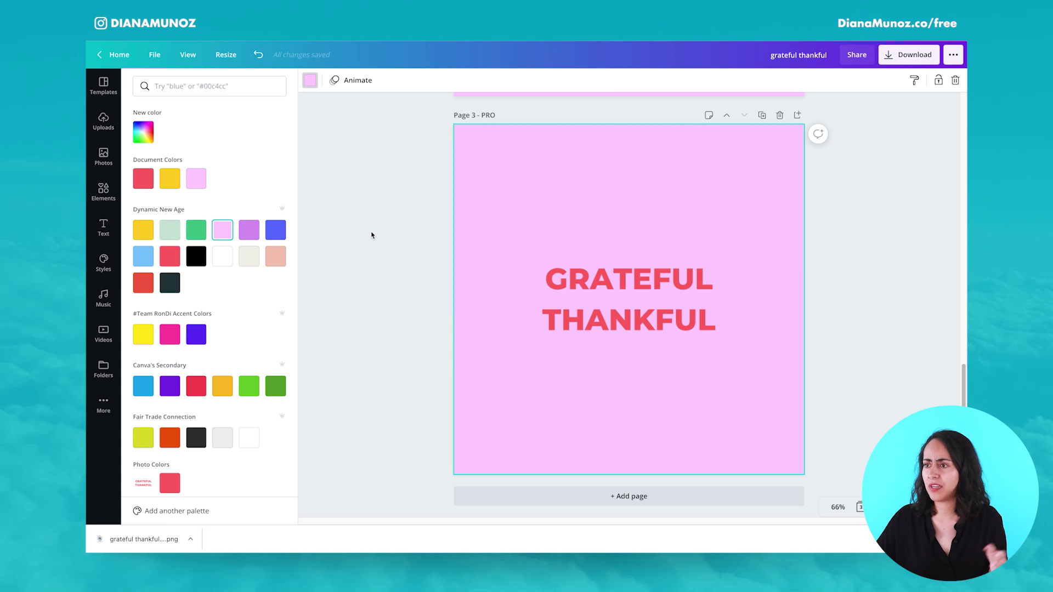
click(108, 335)
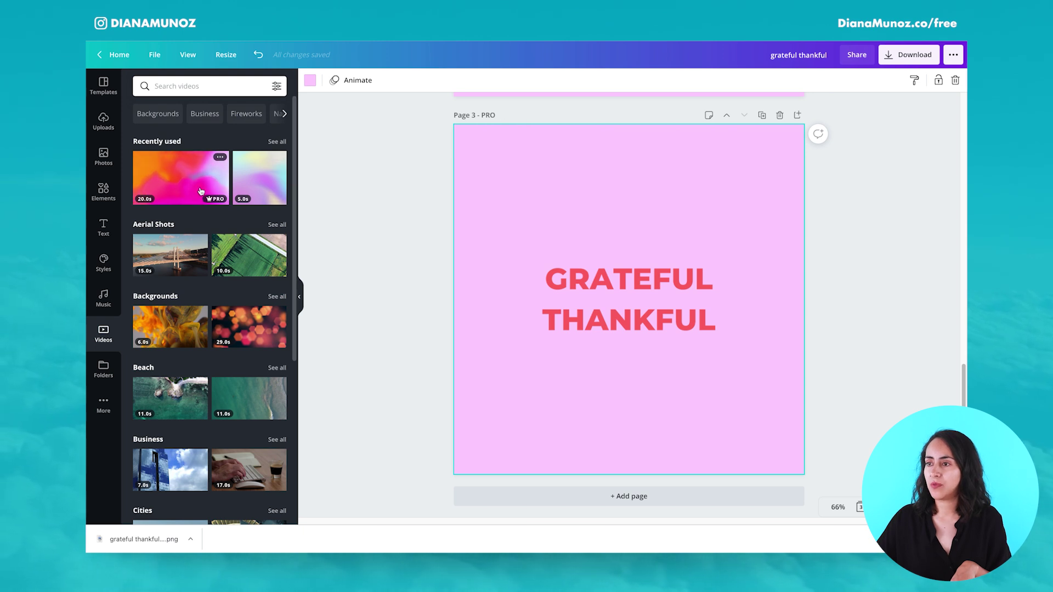
Try orange-magenta and pastel gradient videos as page 3's background, then delete the pastel video.
drag(312, 186, 464, 178)
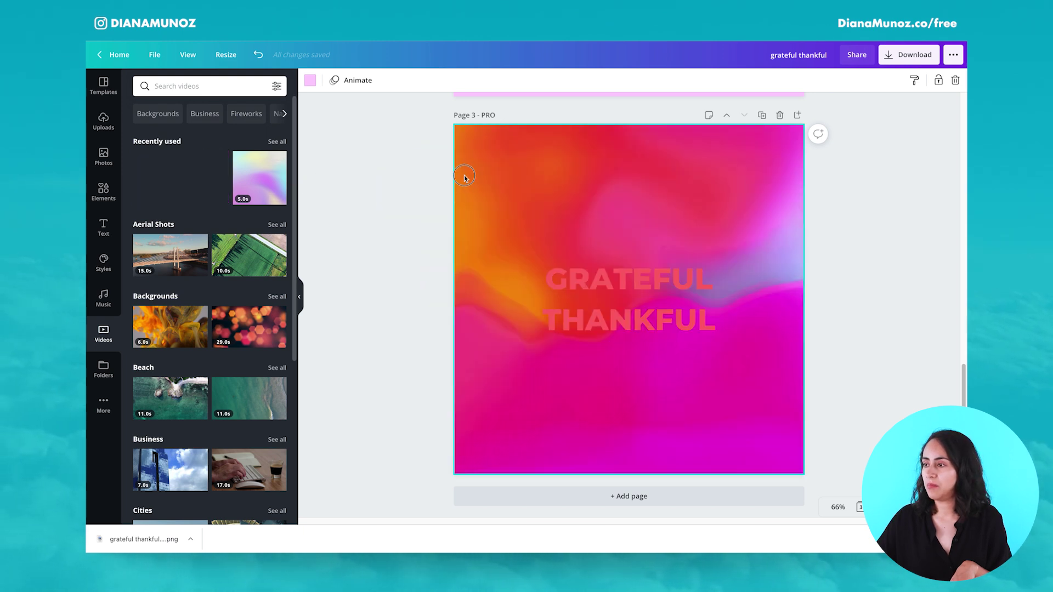
drag(260, 178, 458, 181)
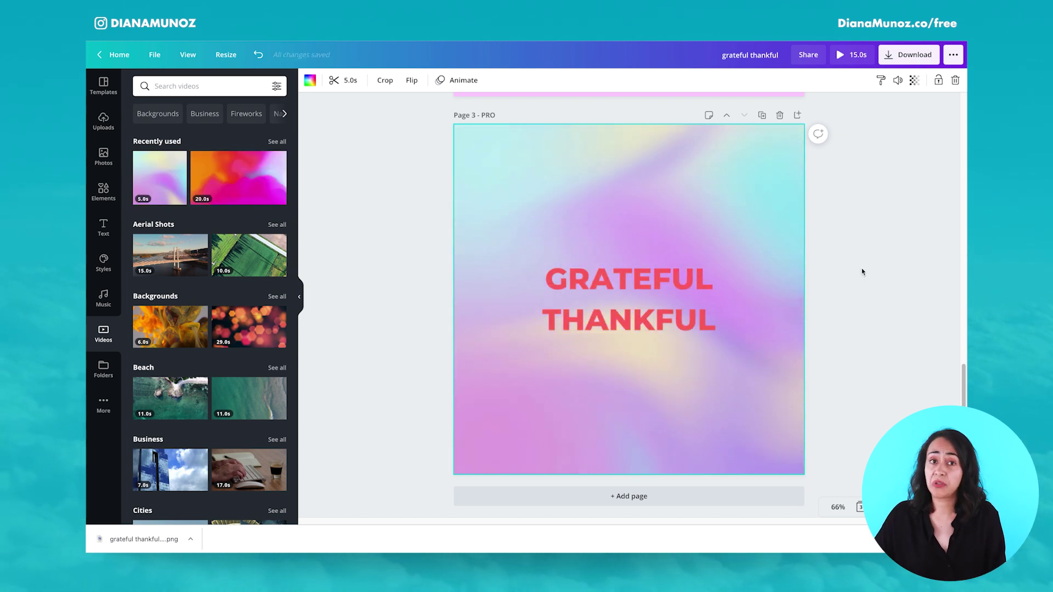
mouse_move(512, 146)
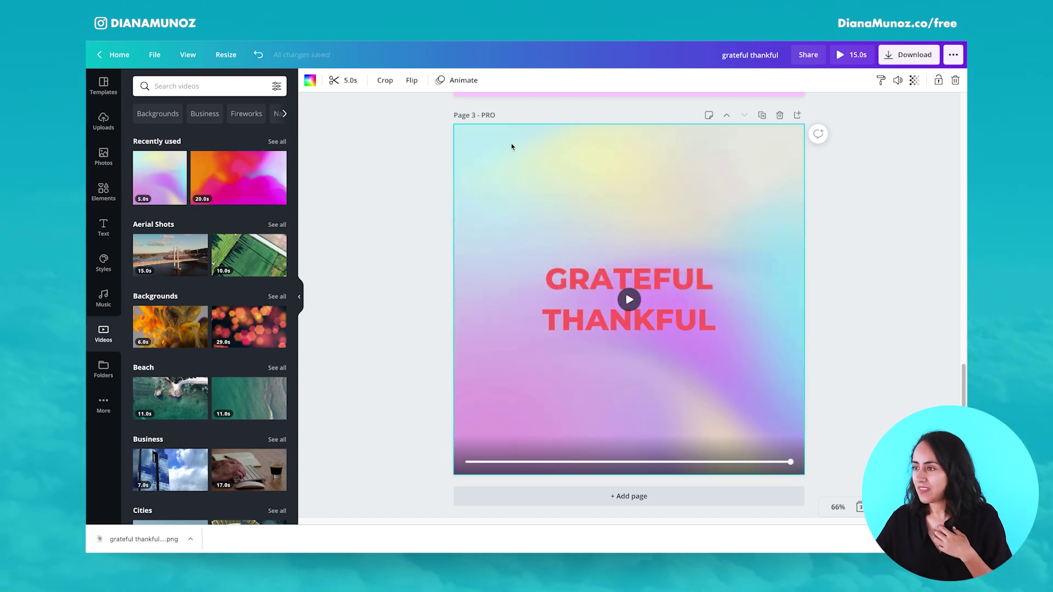
click(955, 81)
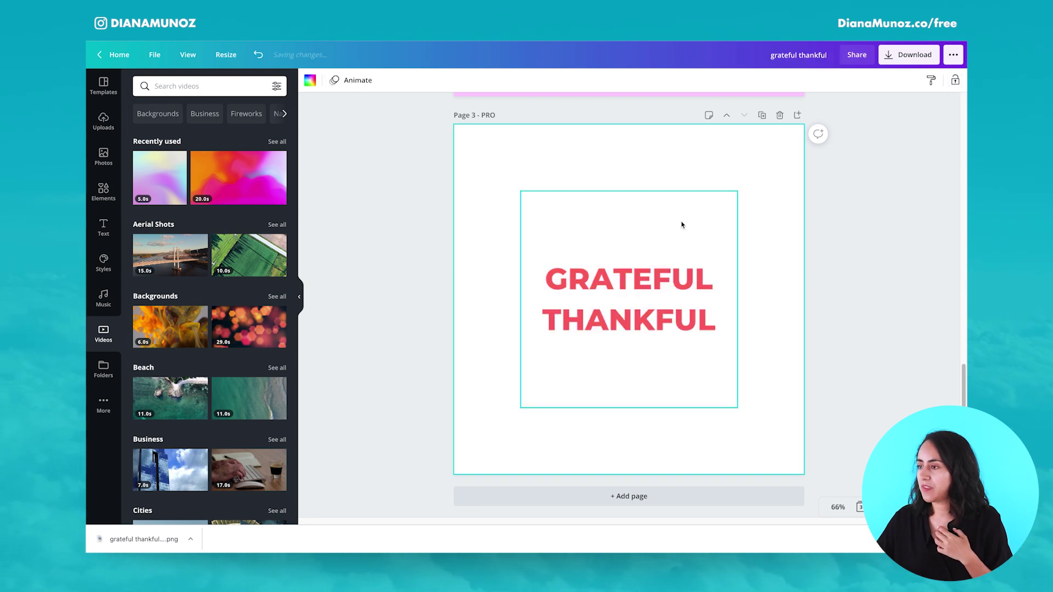
click(303, 298)
Open Effects for the page-3 GRATEFUL THANKFUL image and show all Liquify variations.
click(539, 403)
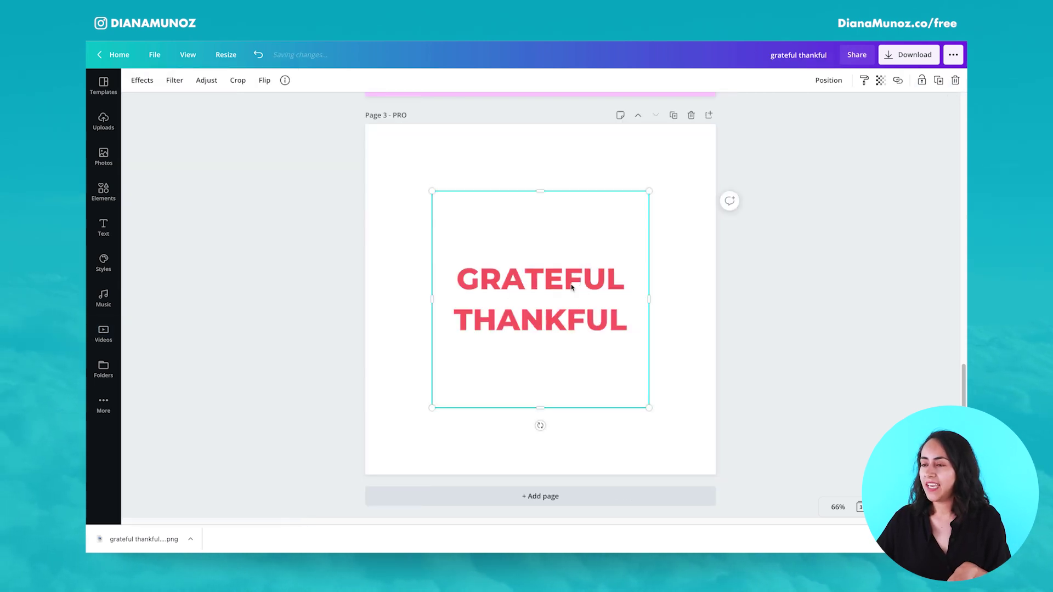
click(147, 84)
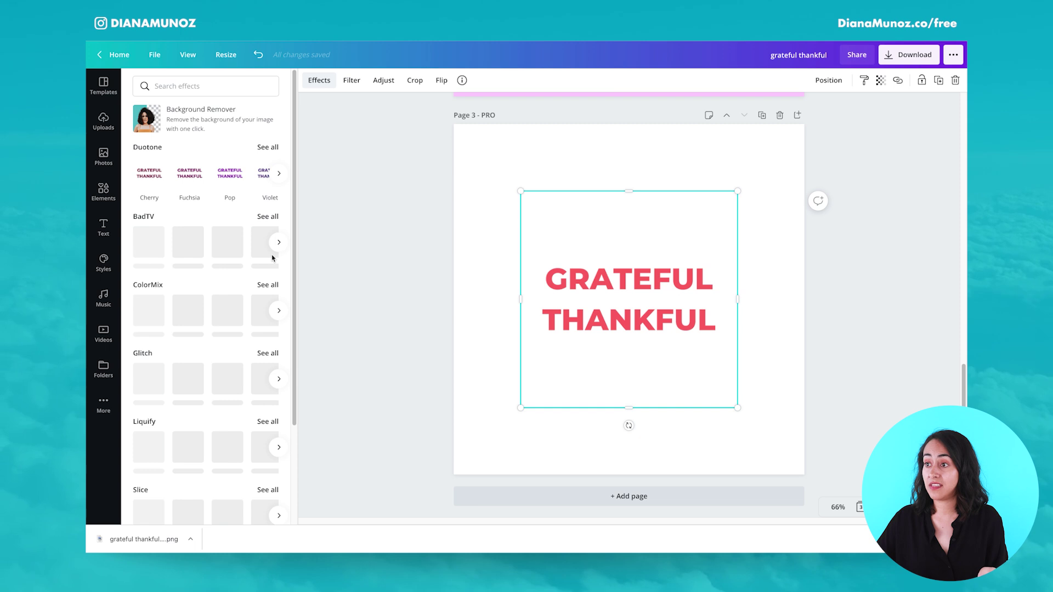
scroll(146, 285, down, 3)
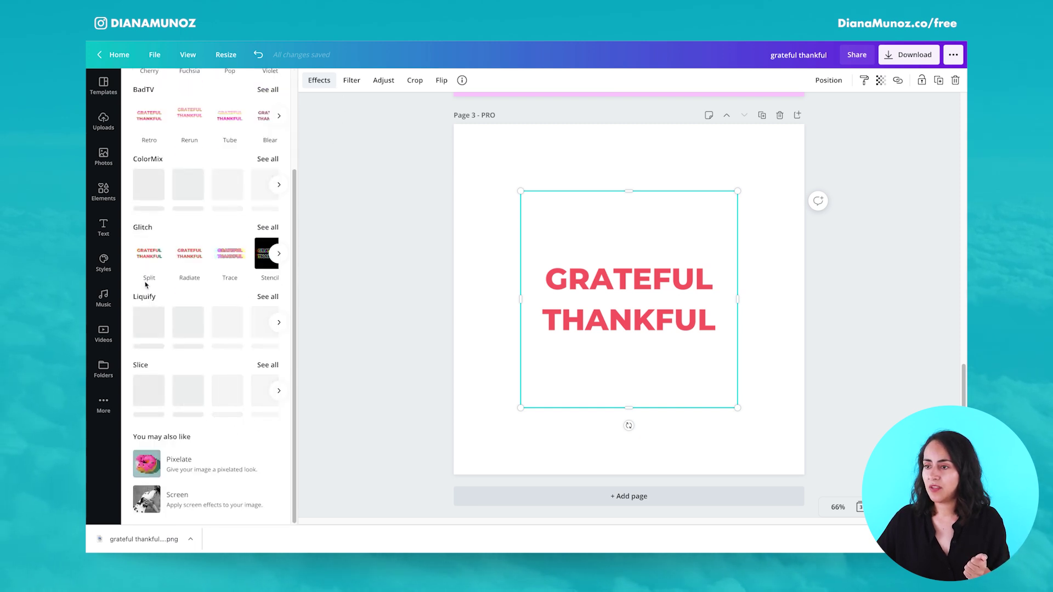
click(268, 298)
Apply Wobble to the text with Amount 0.0392 and Size 5.
click(139, 226)
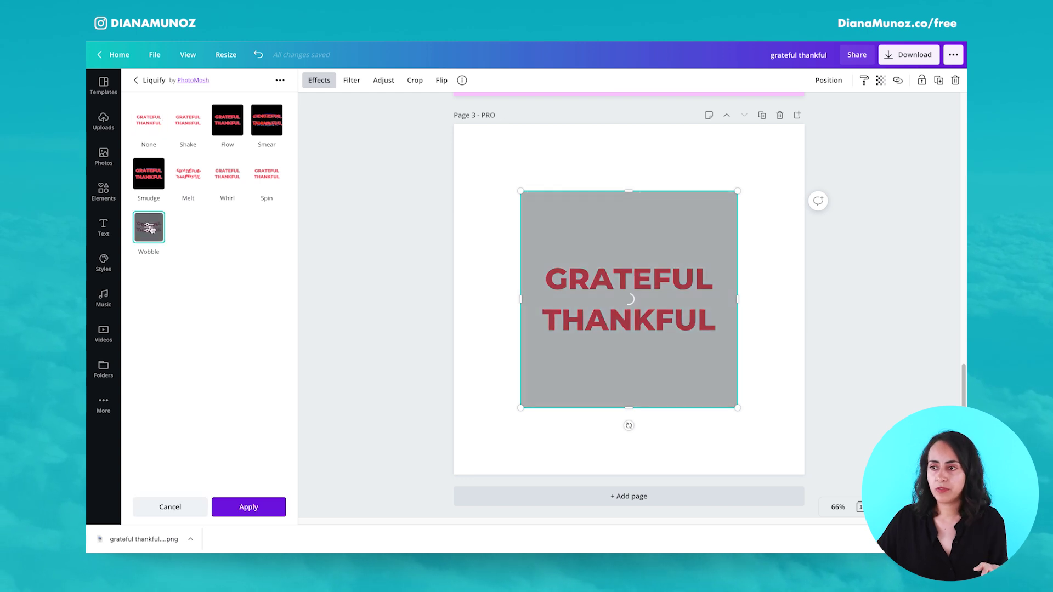
click(149, 227)
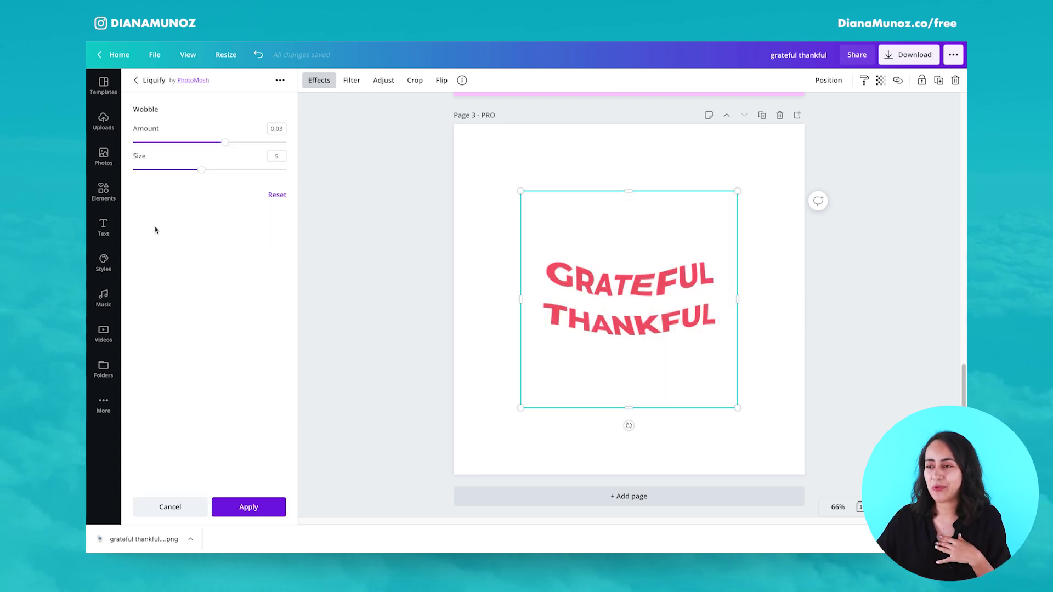
click(247, 142)
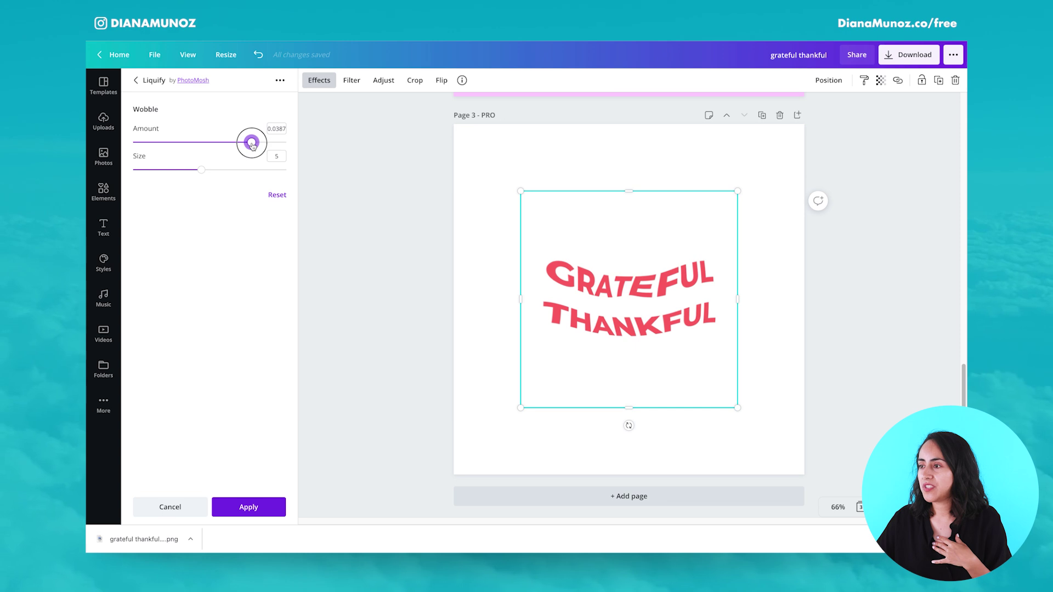
drag(205, 174, 223, 174)
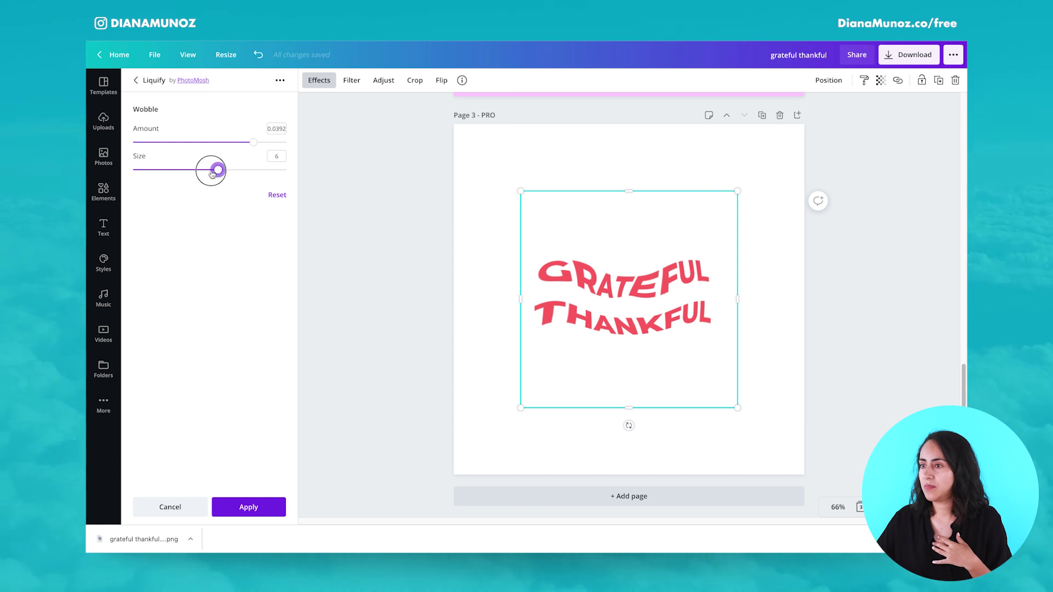
drag(213, 174, 209, 175)
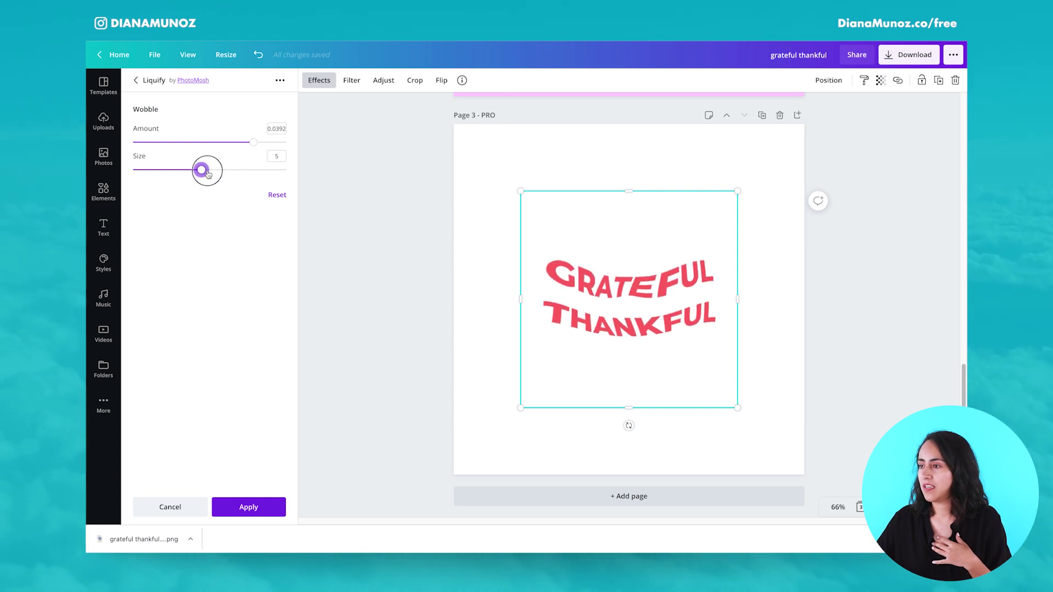
scroll(421, 294, up, 5)
scroll(421, 294, down, 4)
scroll(420, 295, up, 4)
scroll(421, 295, down, 6)
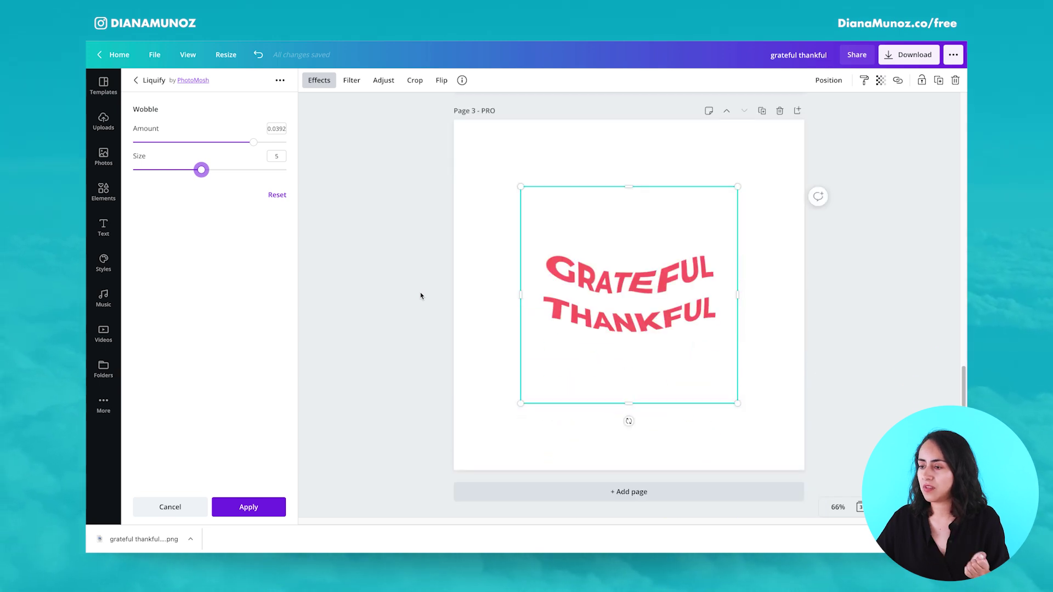
click(260, 513)
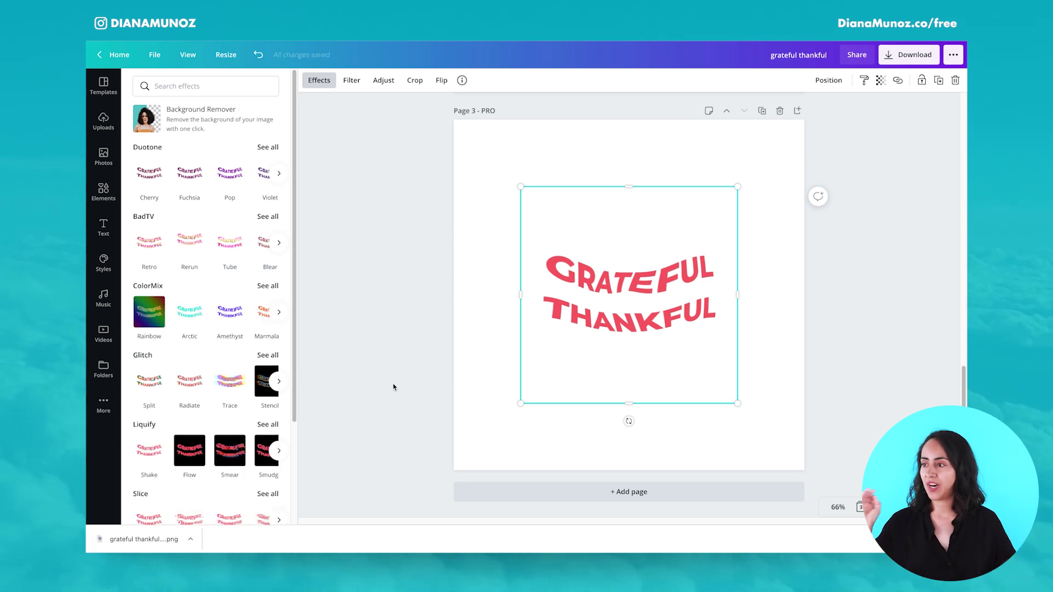
Place the 20.0s pink-orange gradient video from Recently used as page 3's background.
click(104, 335)
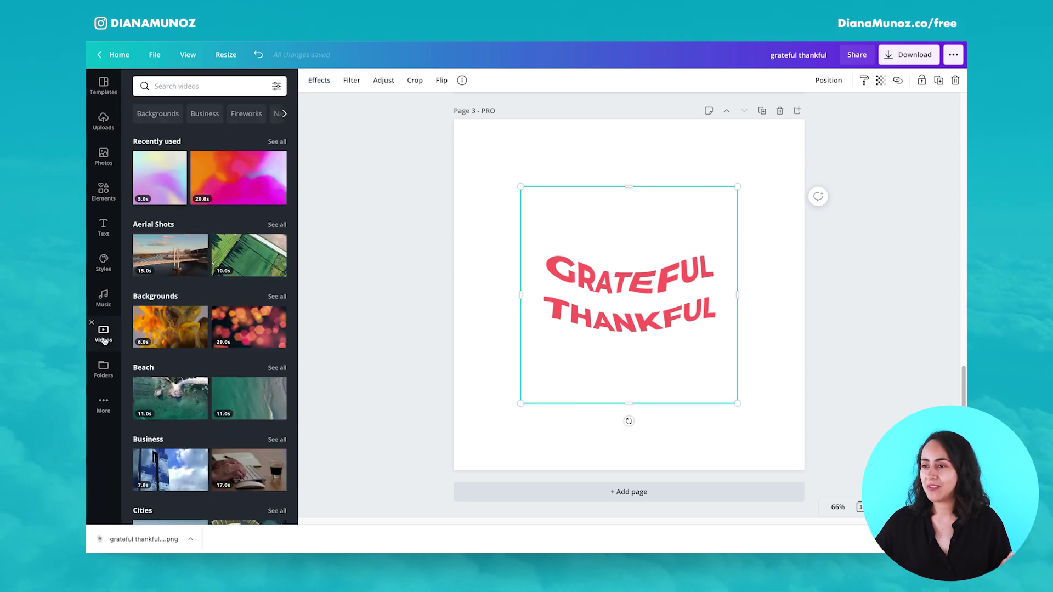
drag(271, 199, 471, 204)
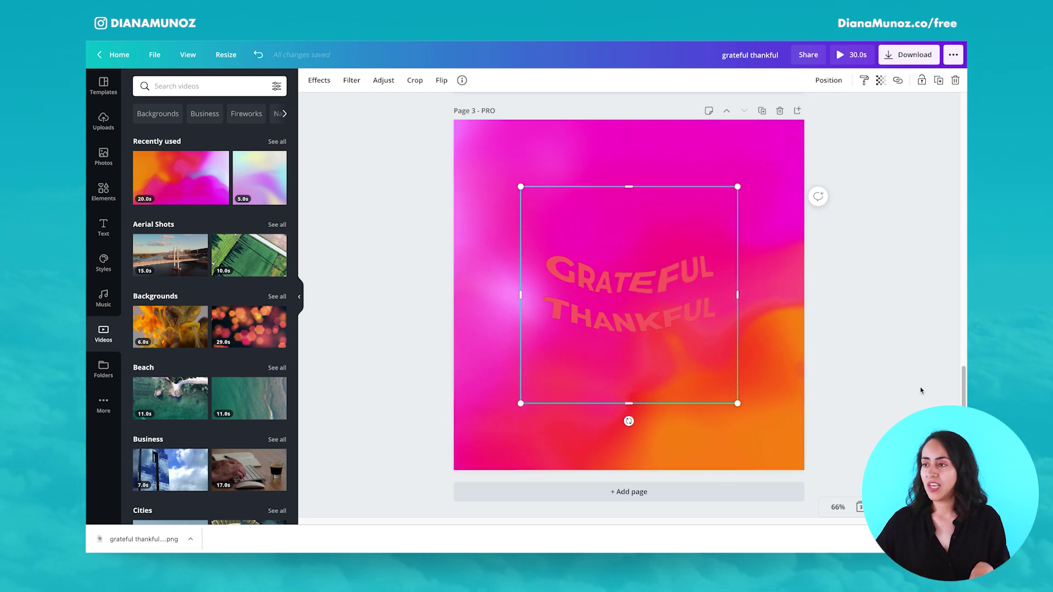
click(322, 81)
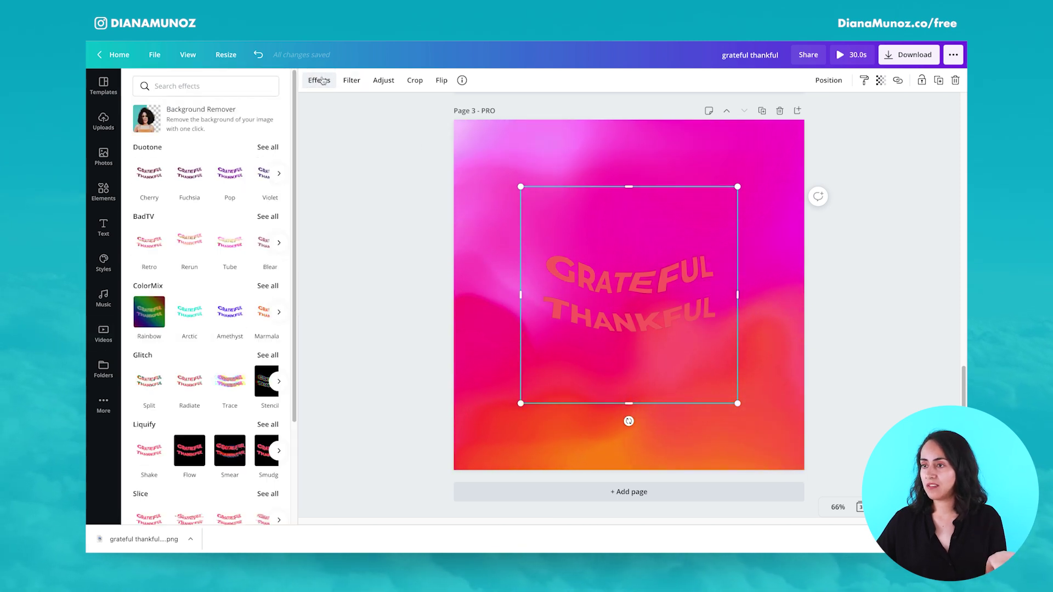
Apply a Cherry Duotone to the text image with both highlights and shadows set to white.
click(156, 180)
click(149, 174)
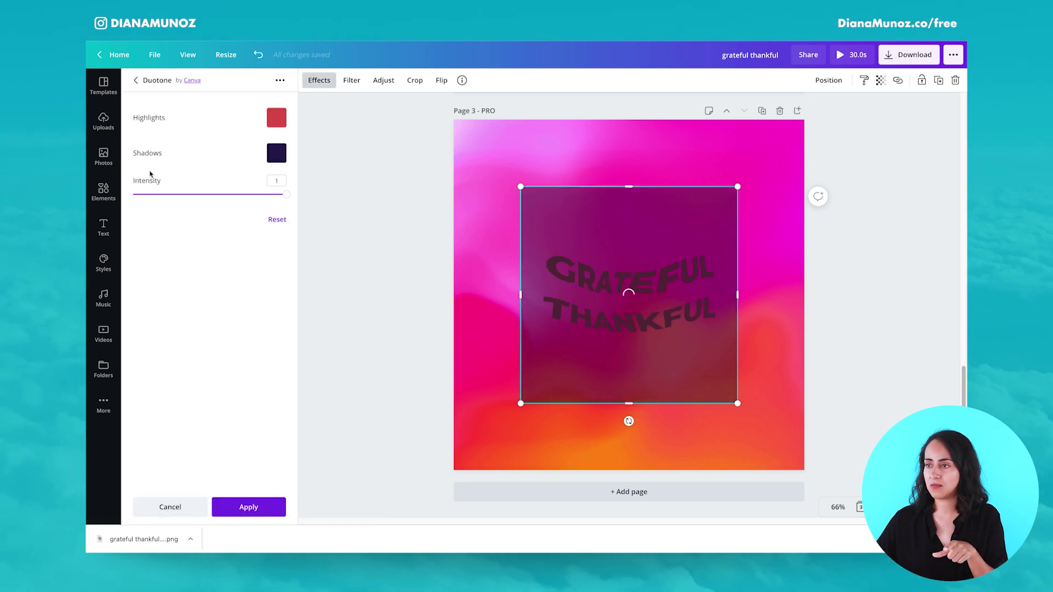
click(278, 125)
click(279, 142)
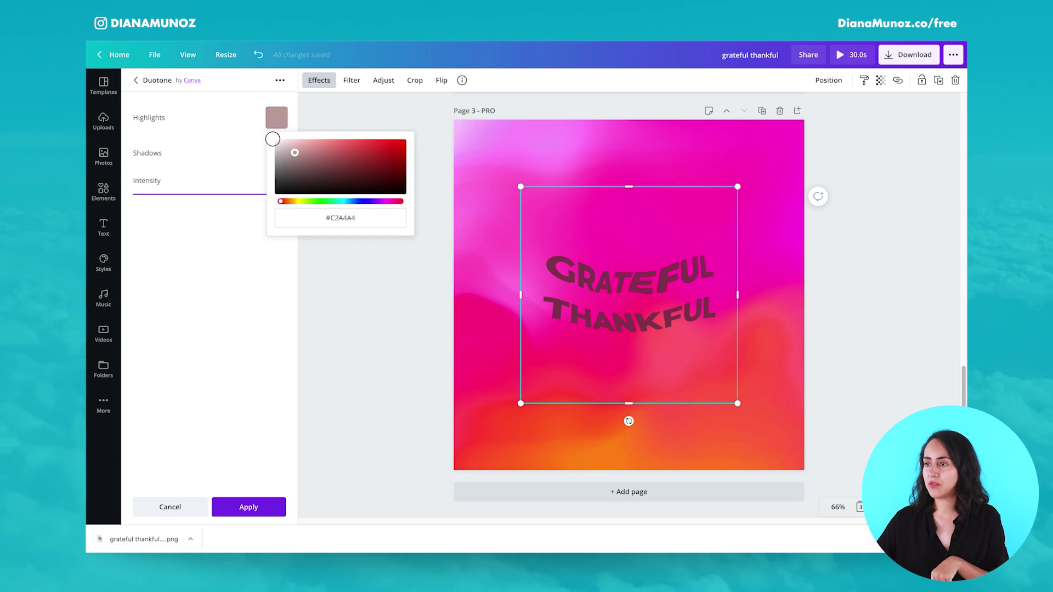
click(251, 143)
click(271, 156)
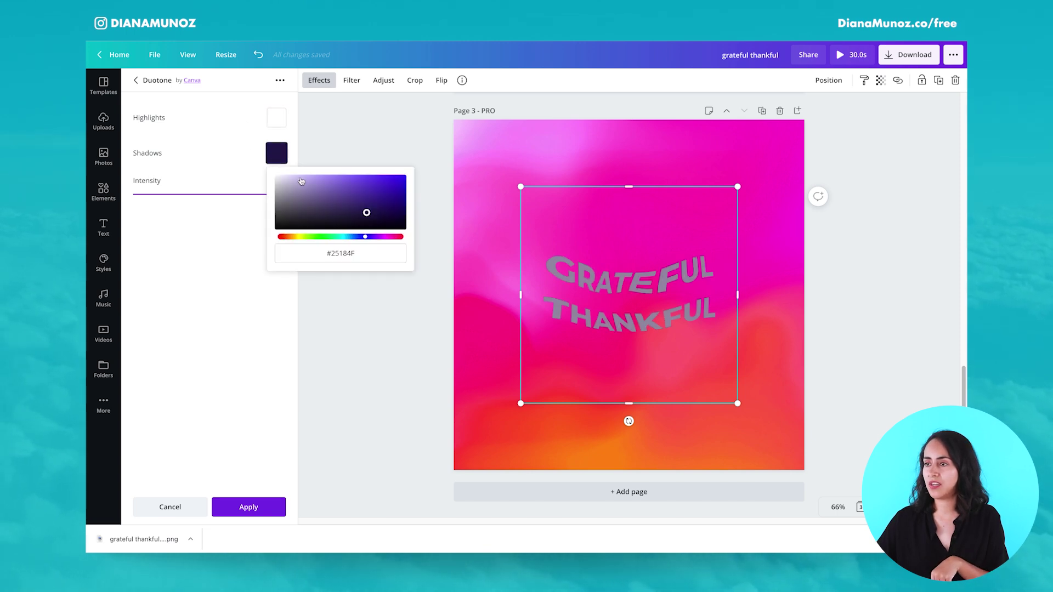
click(278, 177)
click(271, 507)
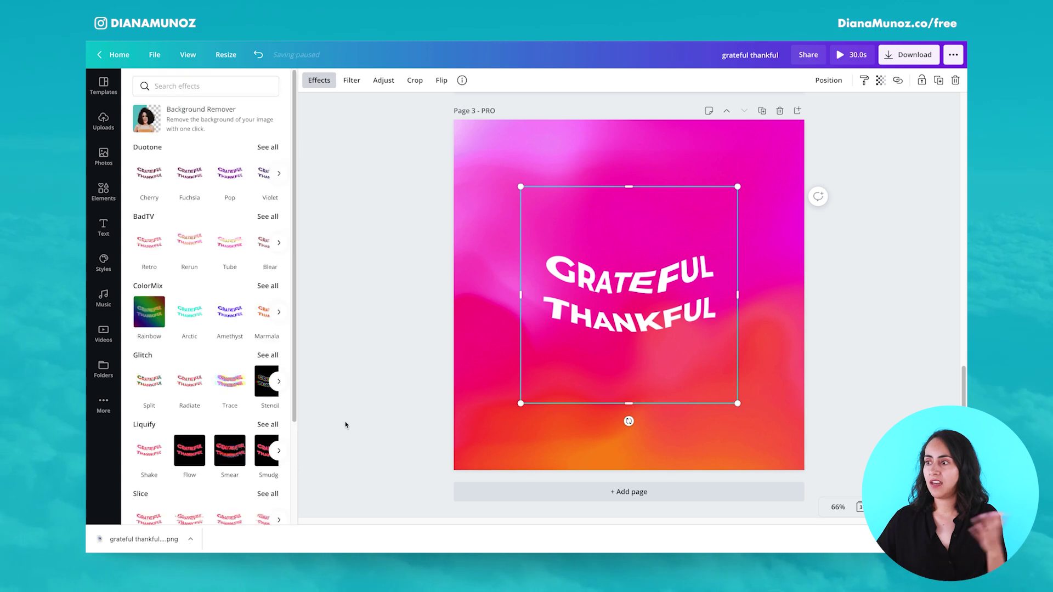